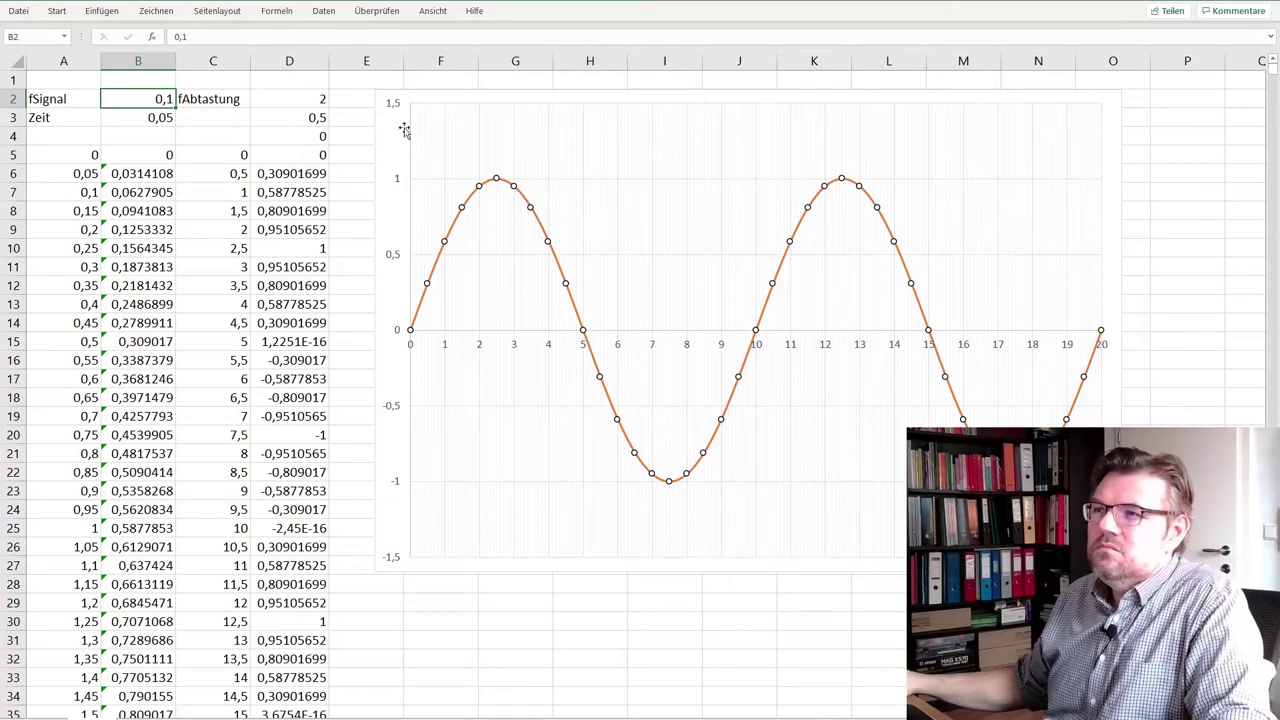
{"action": "left_click", "coordinate": [181, 148]}
{"action": "left_click", "coordinate": [160, 104]}
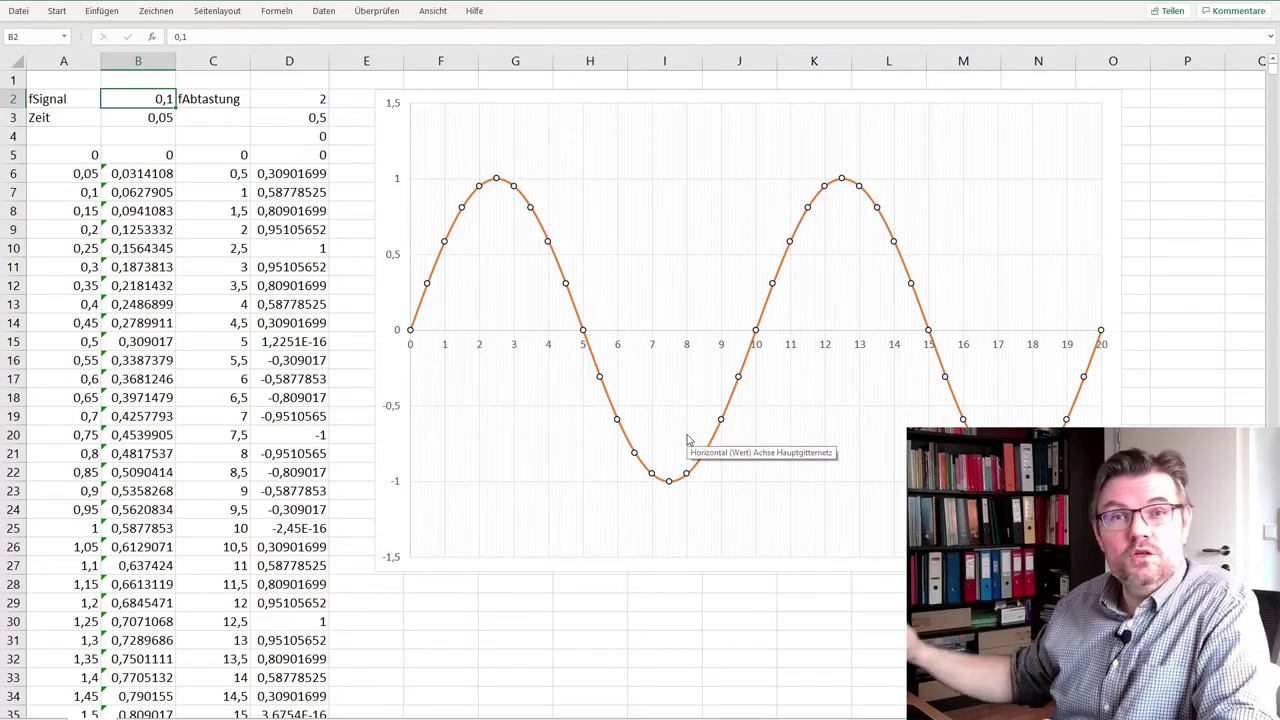
{"action": "left_click", "coordinate": [276, 97]}
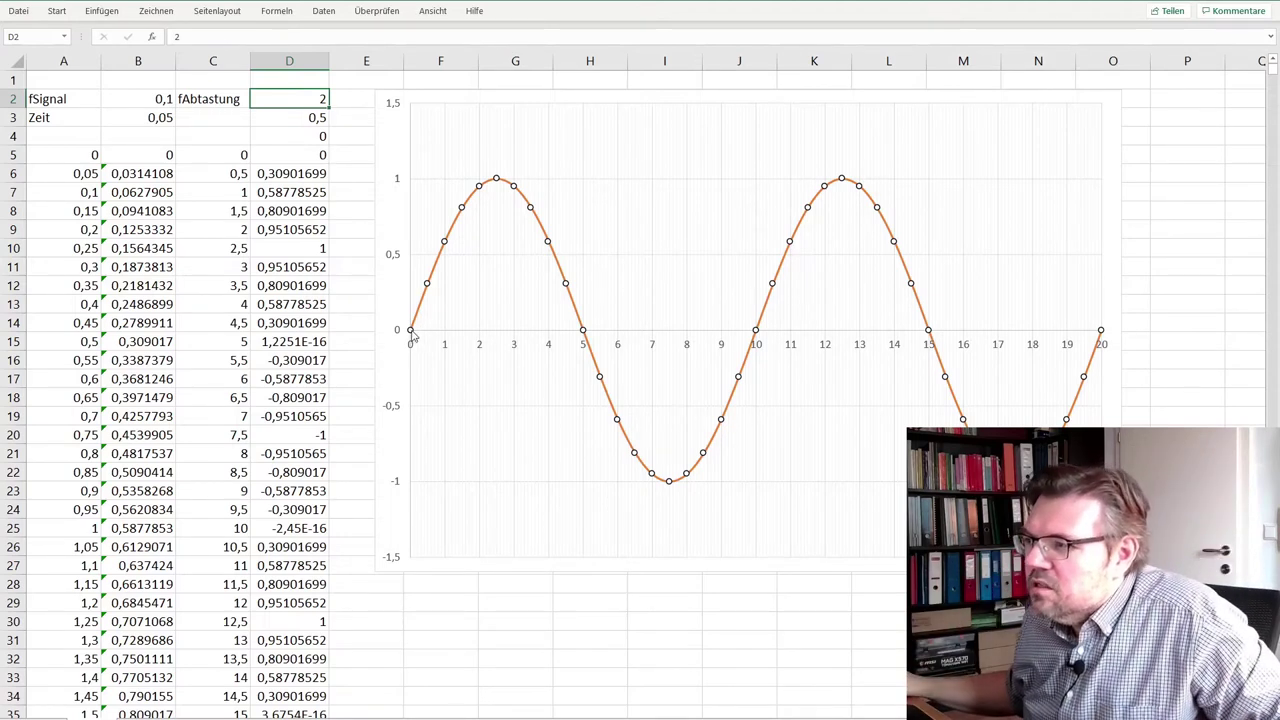
{"action": "mouse_move", "coordinate": [433, 258]}
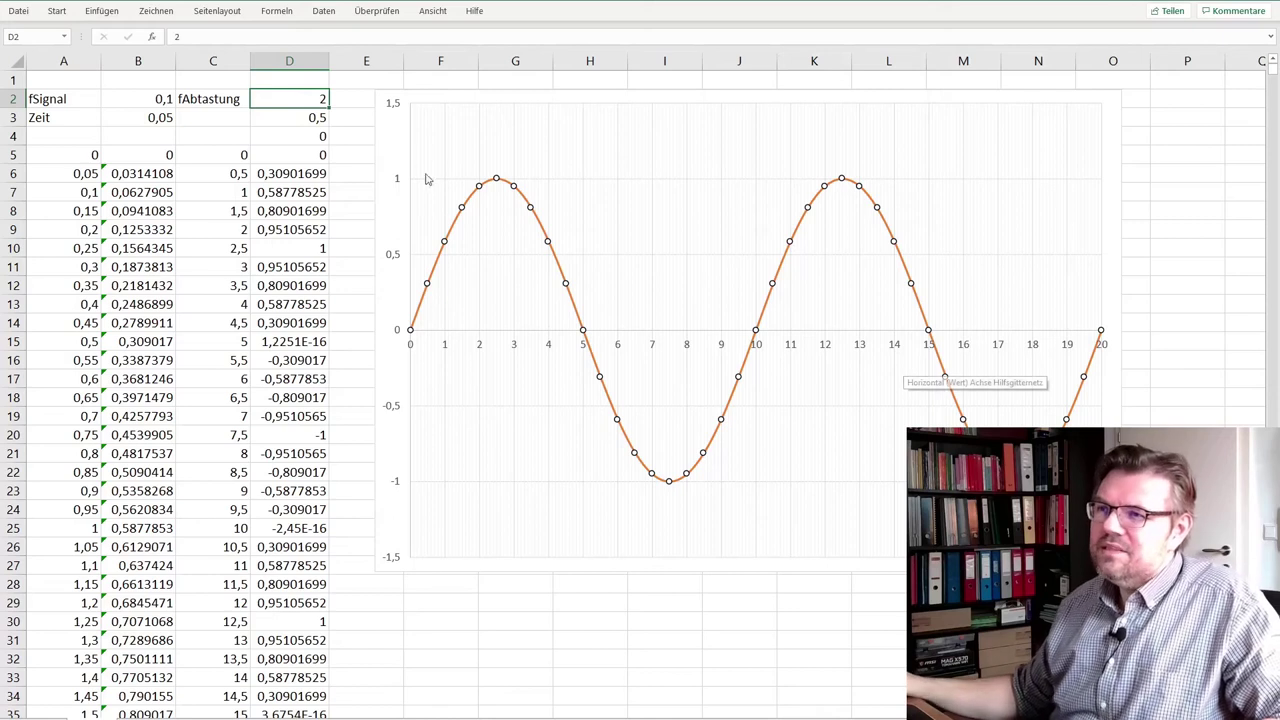
- Try signal frequencies of 0,2 and 0,3 in cell B2, one after the other
{"action": "left_click", "coordinate": [150, 136]}
{"action": "left_click", "coordinate": [150, 100]}
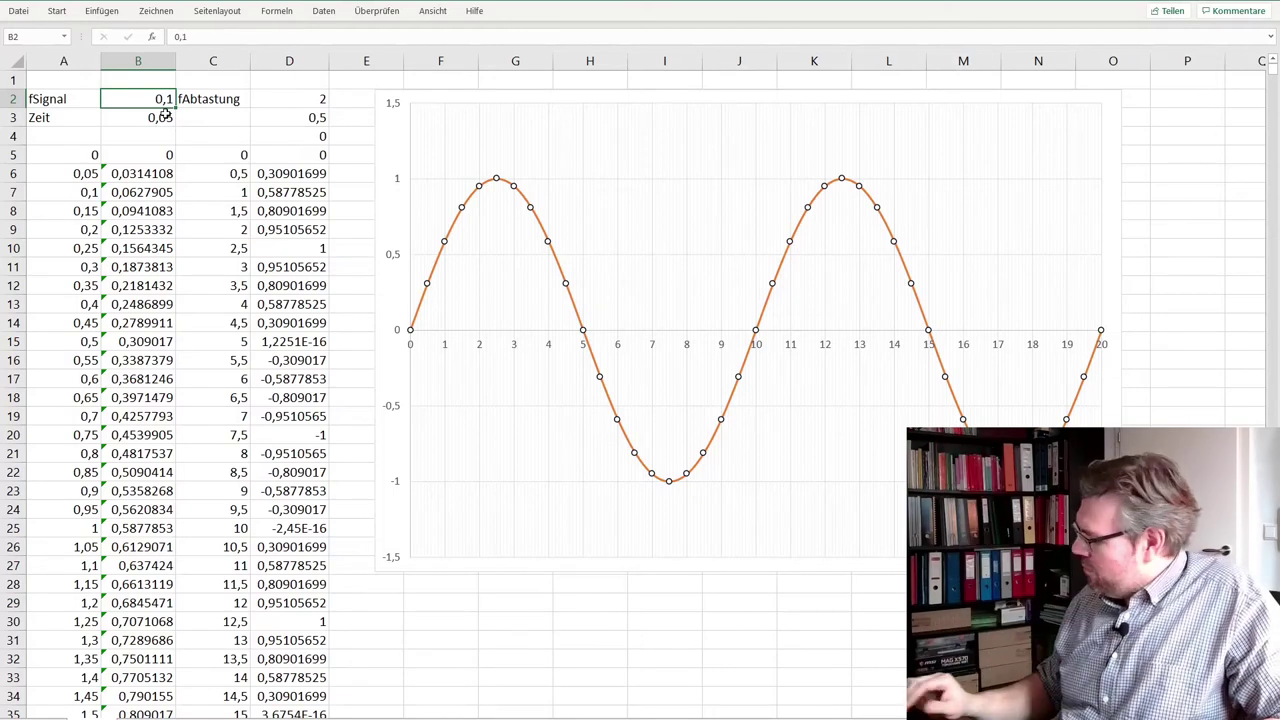
{"action": "type", "text": "0,2"}
{"action": "key", "text": "Return"}
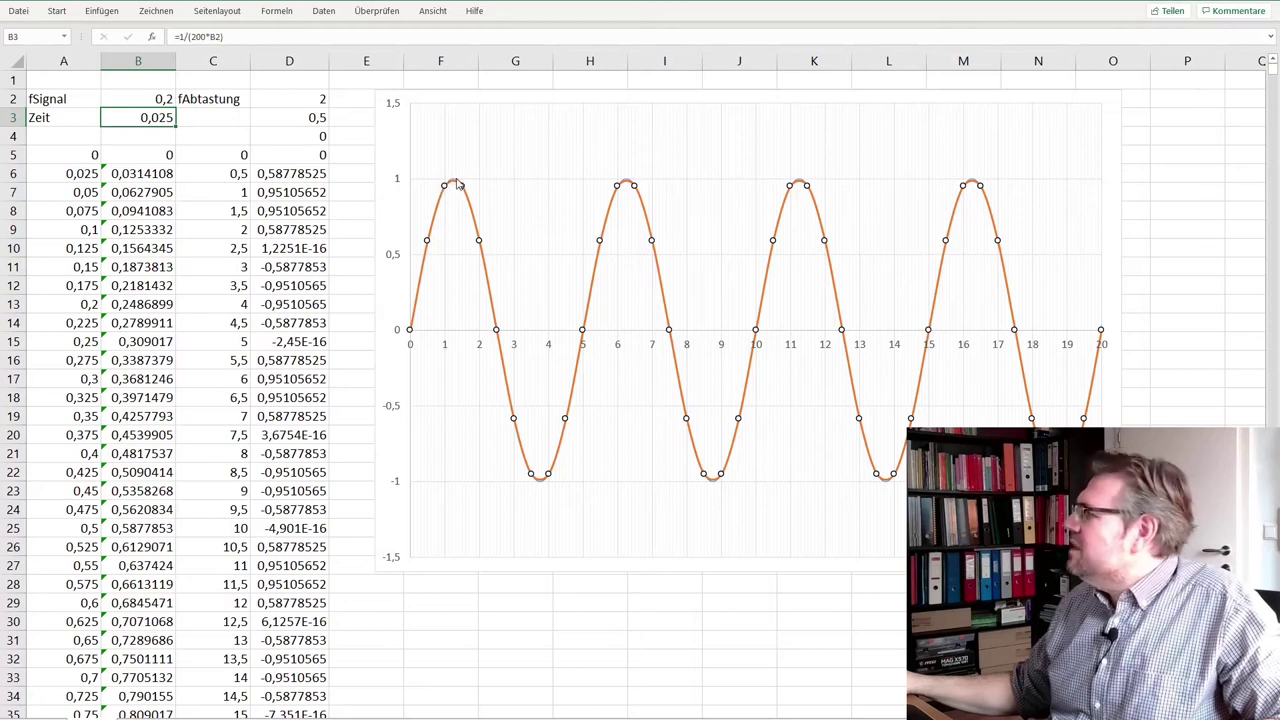
{"action": "mouse_move", "coordinate": [451, 196]}
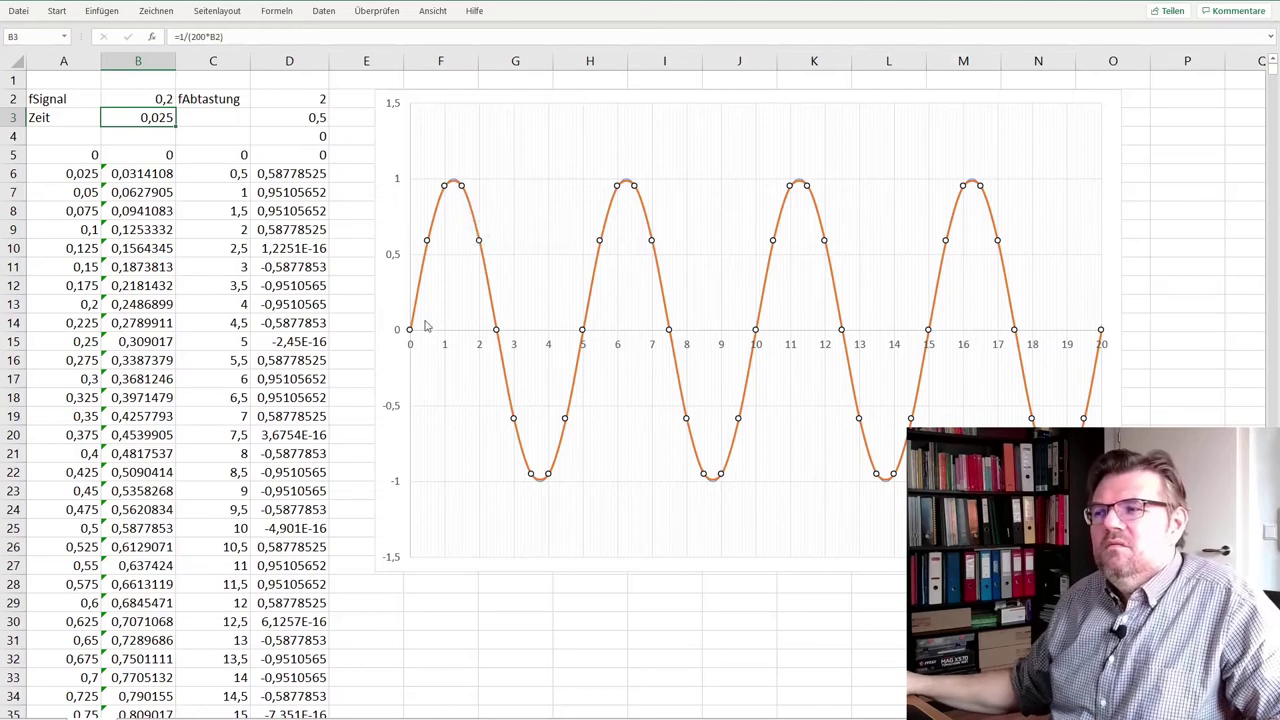
{"action": "left_click", "coordinate": [143, 101]}
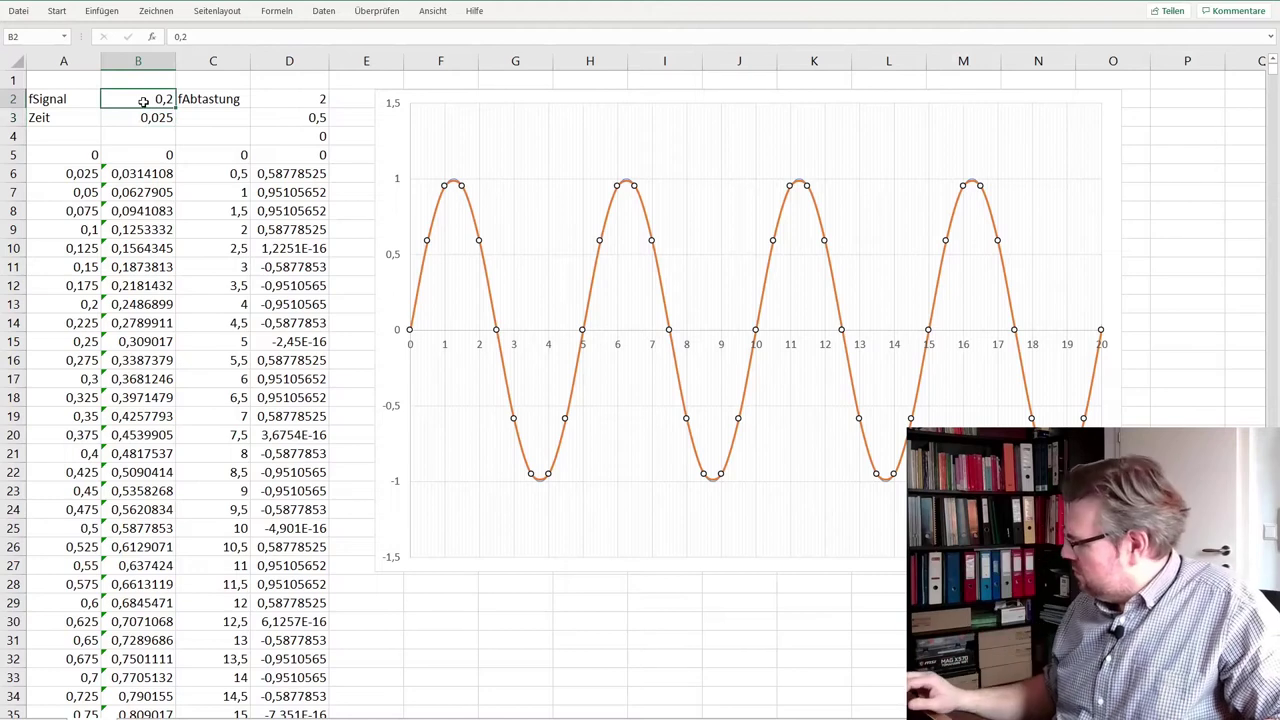
{"action": "type", "text": "0,3"}
{"action": "key", "text": "Return"}
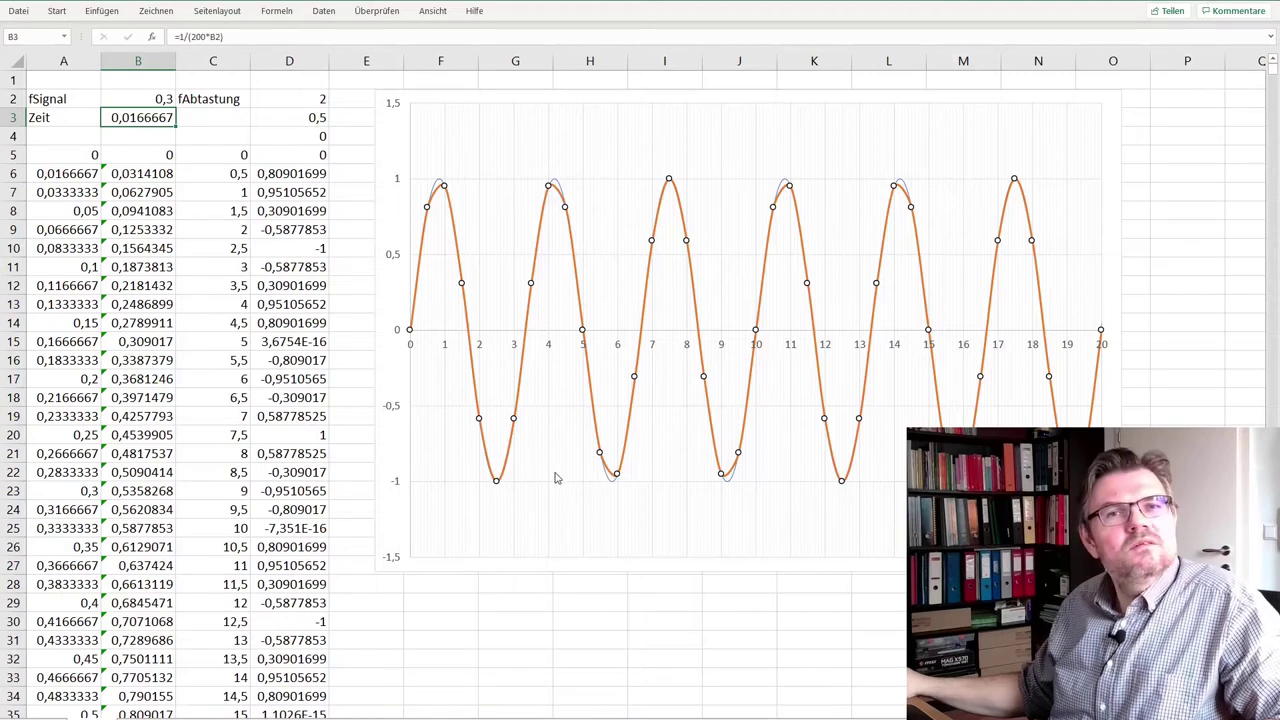
- Raise the signal frequency in cell B2 to 0,4 and after that to 0,5
{"action": "left_click", "coordinate": [145, 98]}
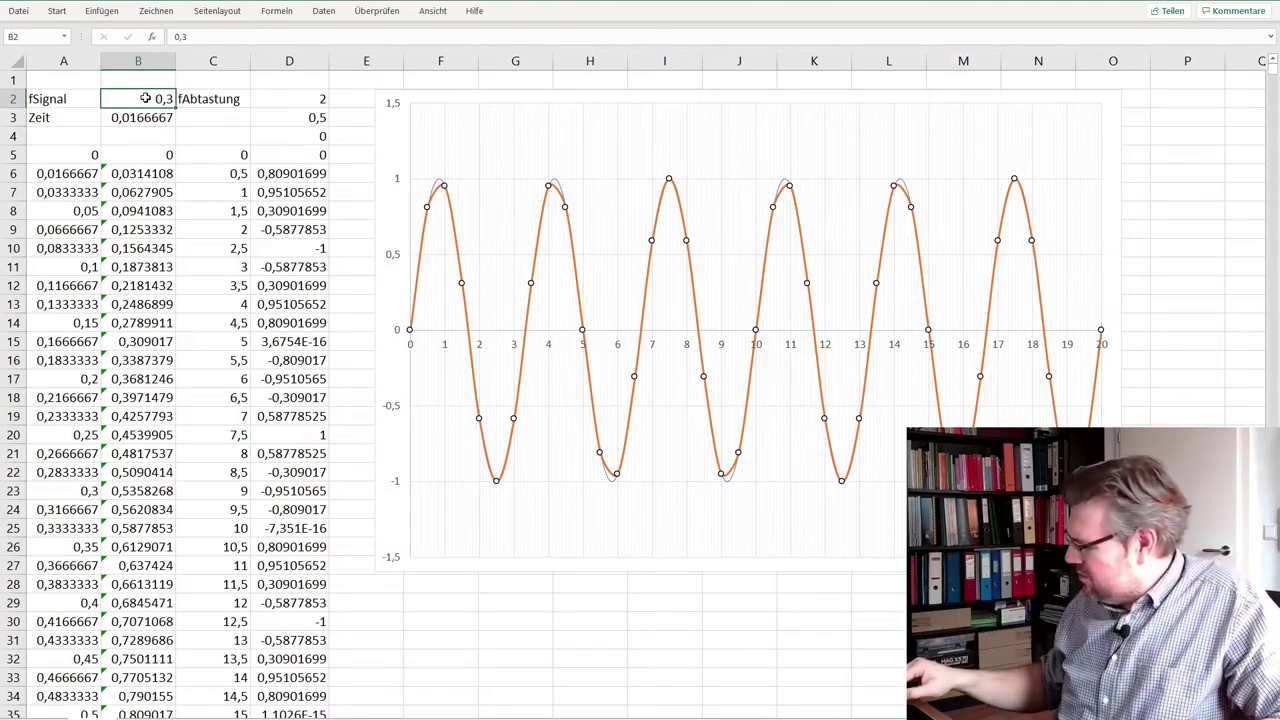
{"action": "type", "text": ",4"}
{"action": "key", "text": "Return"}
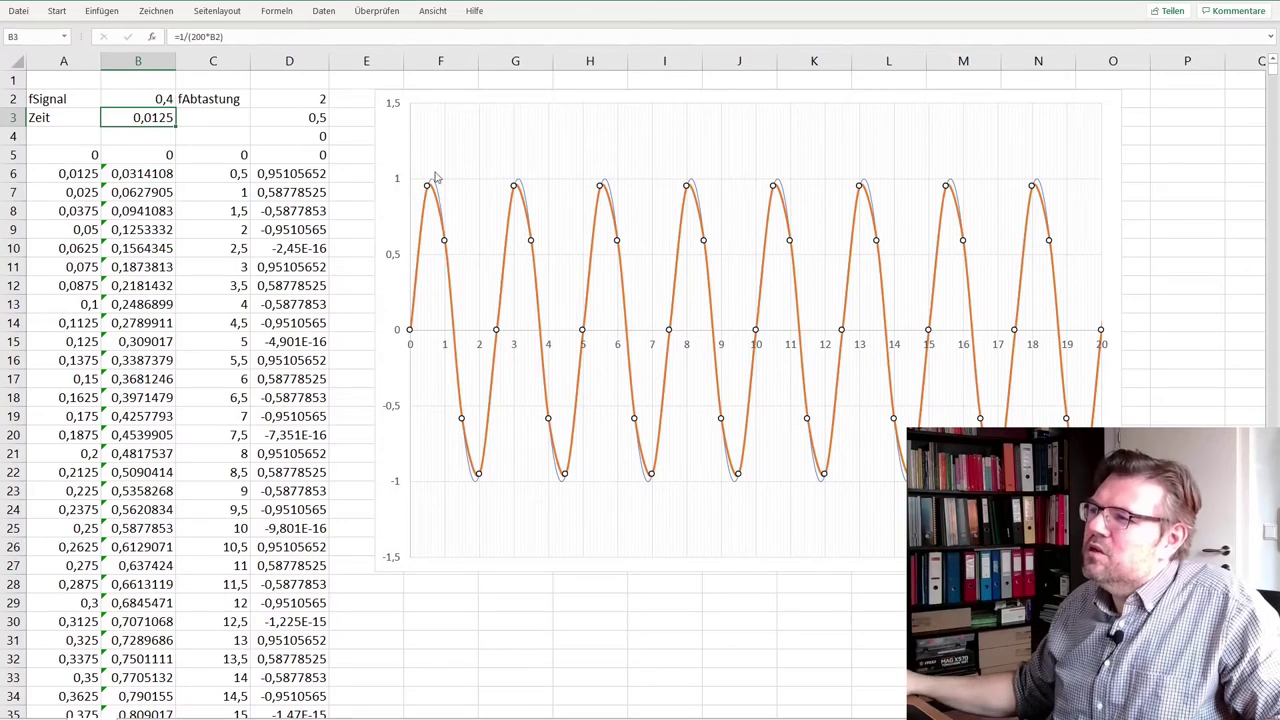
{"action": "left_click", "coordinate": [148, 98]}
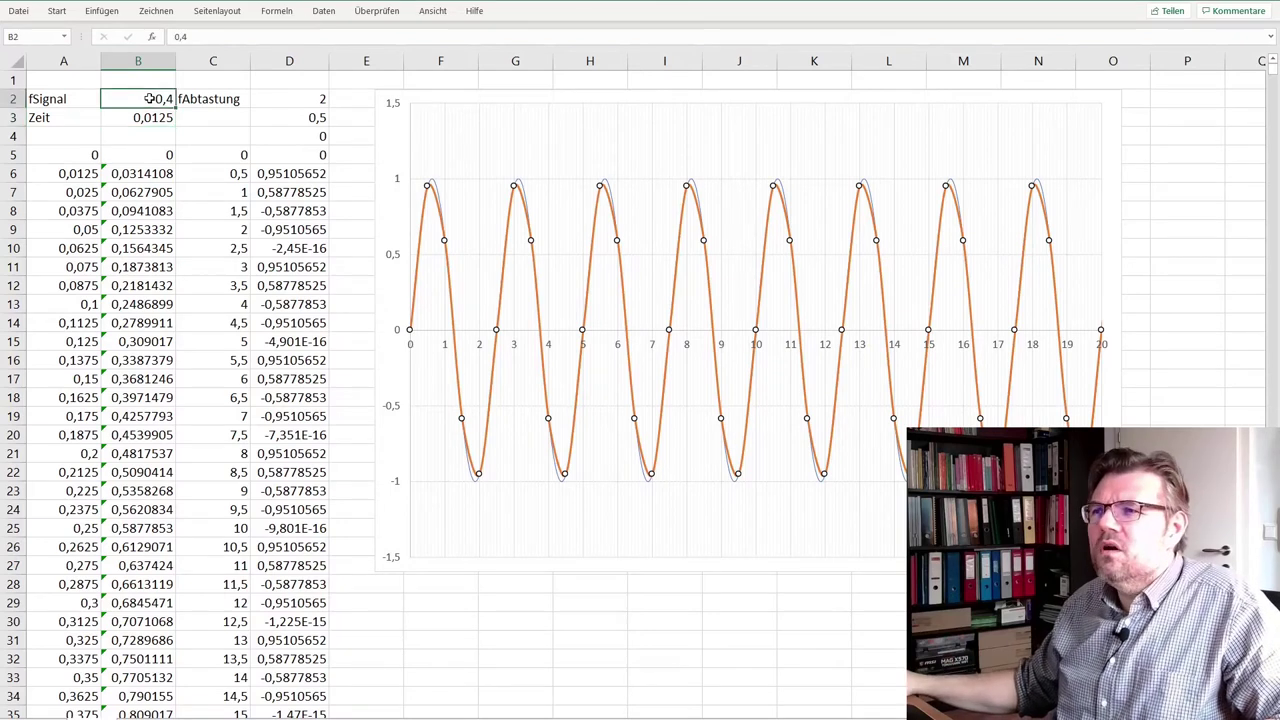
{"action": "type", "text": "0,"}
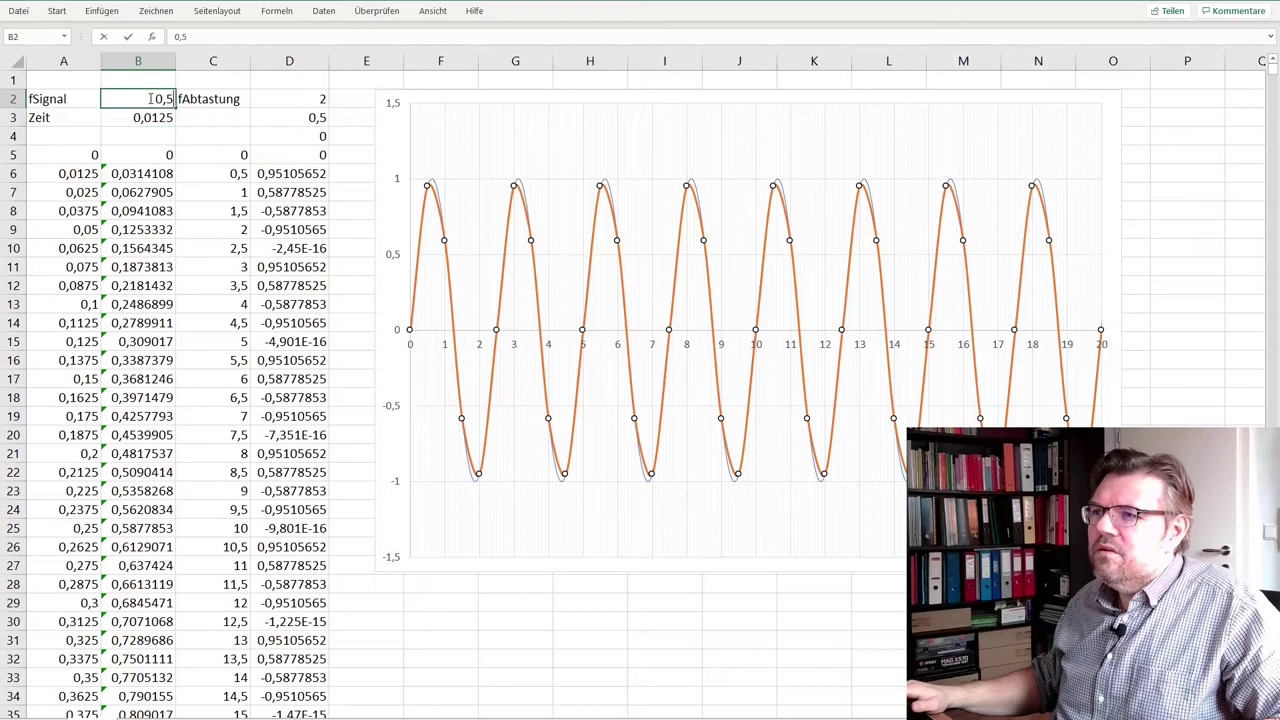
{"action": "key", "text": "Return"}
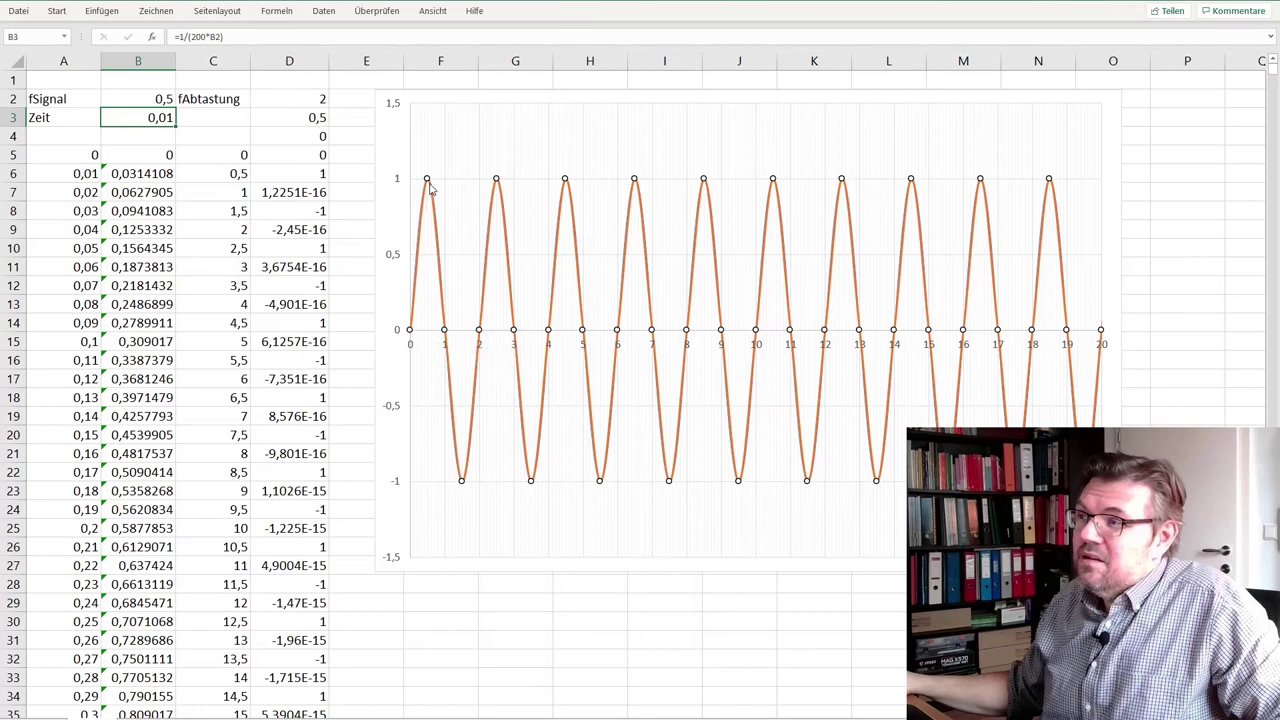
- Try a sampling phase offset of -45 in cell D4, and set it back to 0
{"action": "left_click", "coordinate": [313, 141]}
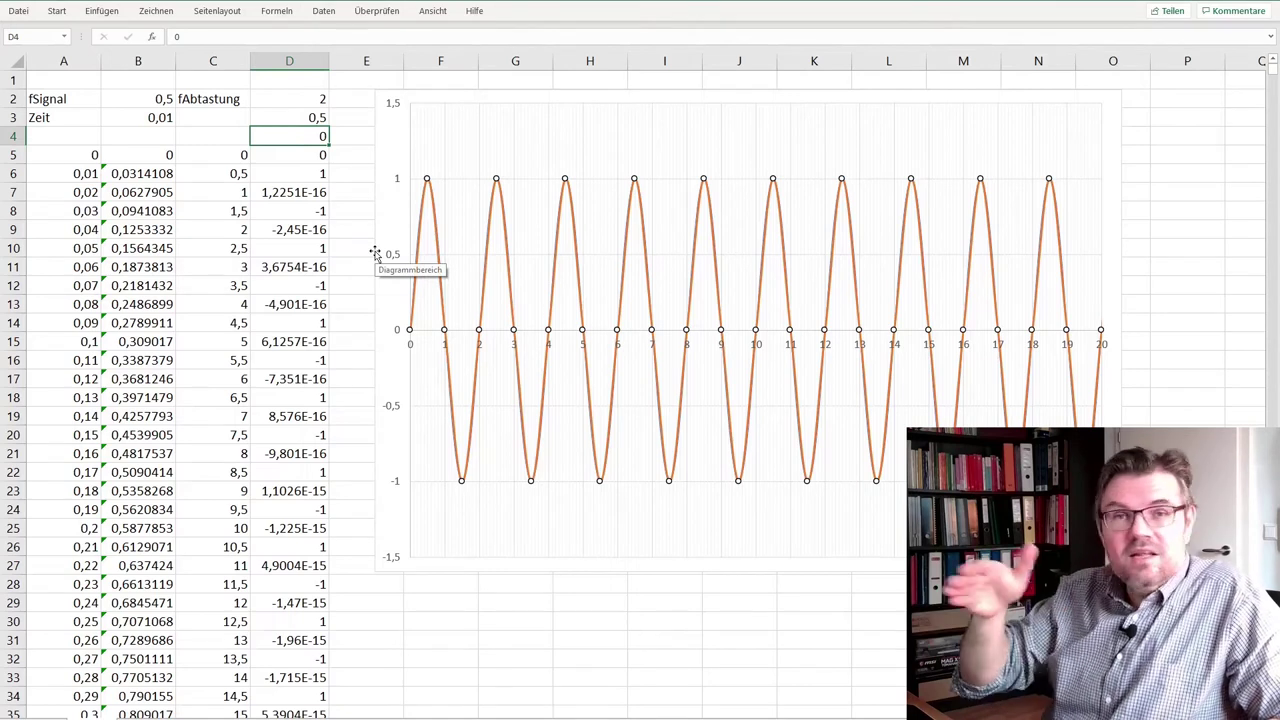
{"action": "type", "text": "-45"}
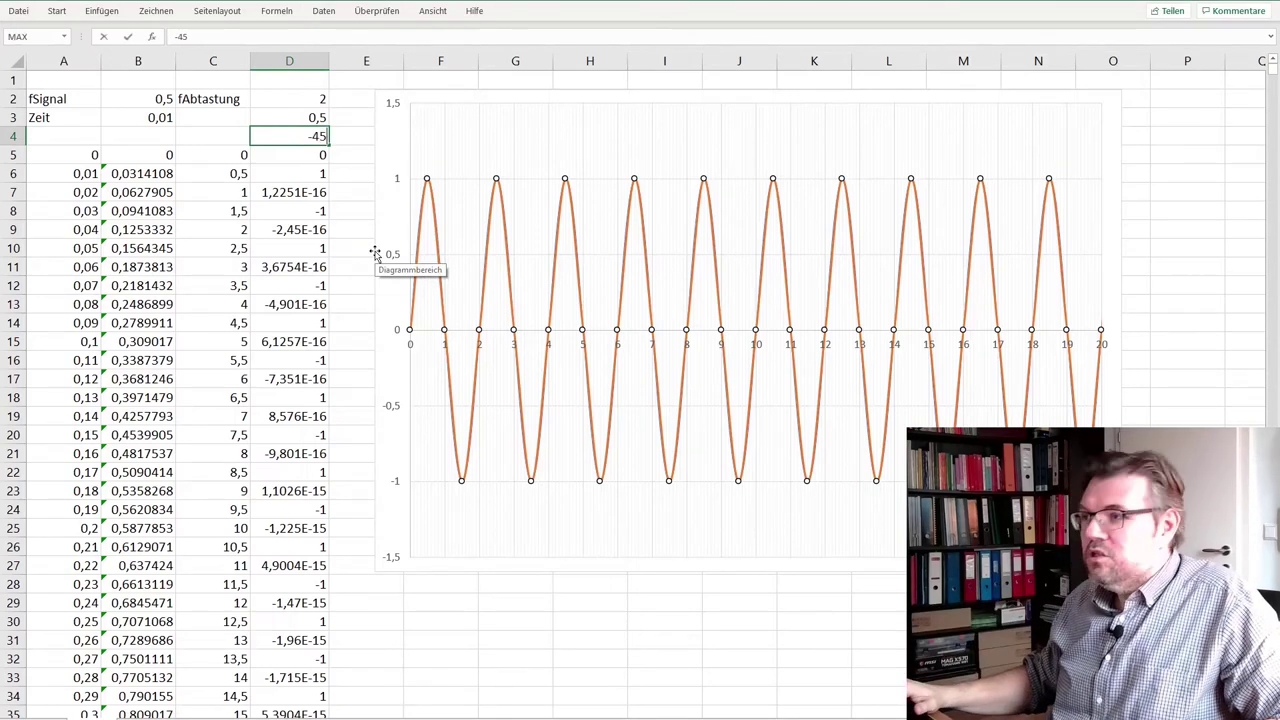
{"action": "key", "text": "Return"}
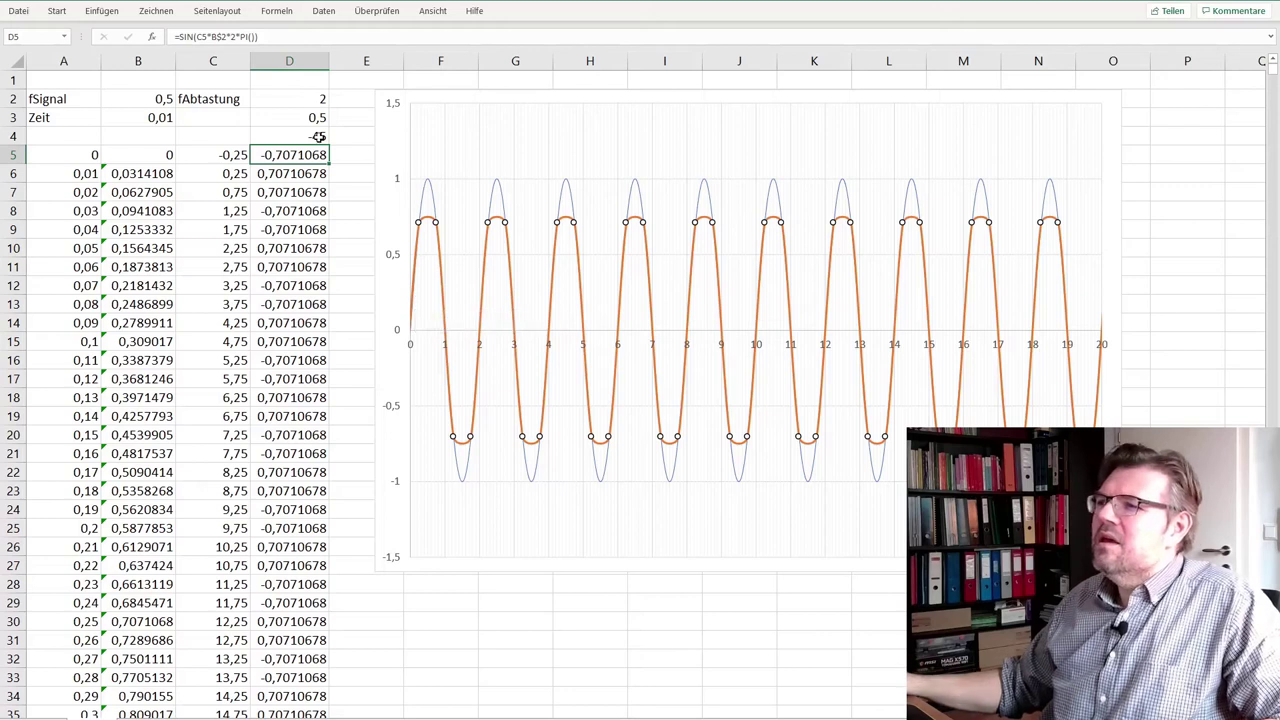
{"action": "left_click", "coordinate": [317, 136]}
{"action": "type", "text": "0"}
{"action": "key", "text": "Return"}
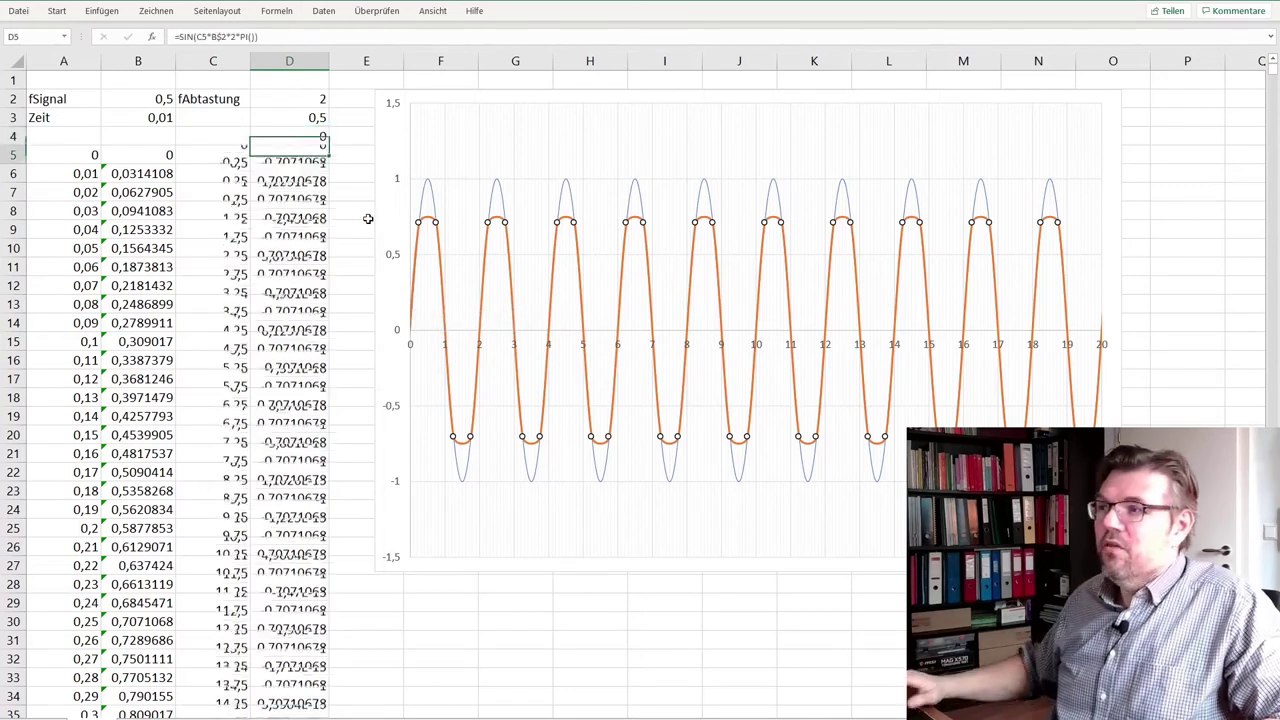
- Try signal frequencies of 0,6 and 0,7 in cell B2, one after the other
{"action": "left_click", "coordinate": [132, 93]}
{"action": "type", "text": "0"}
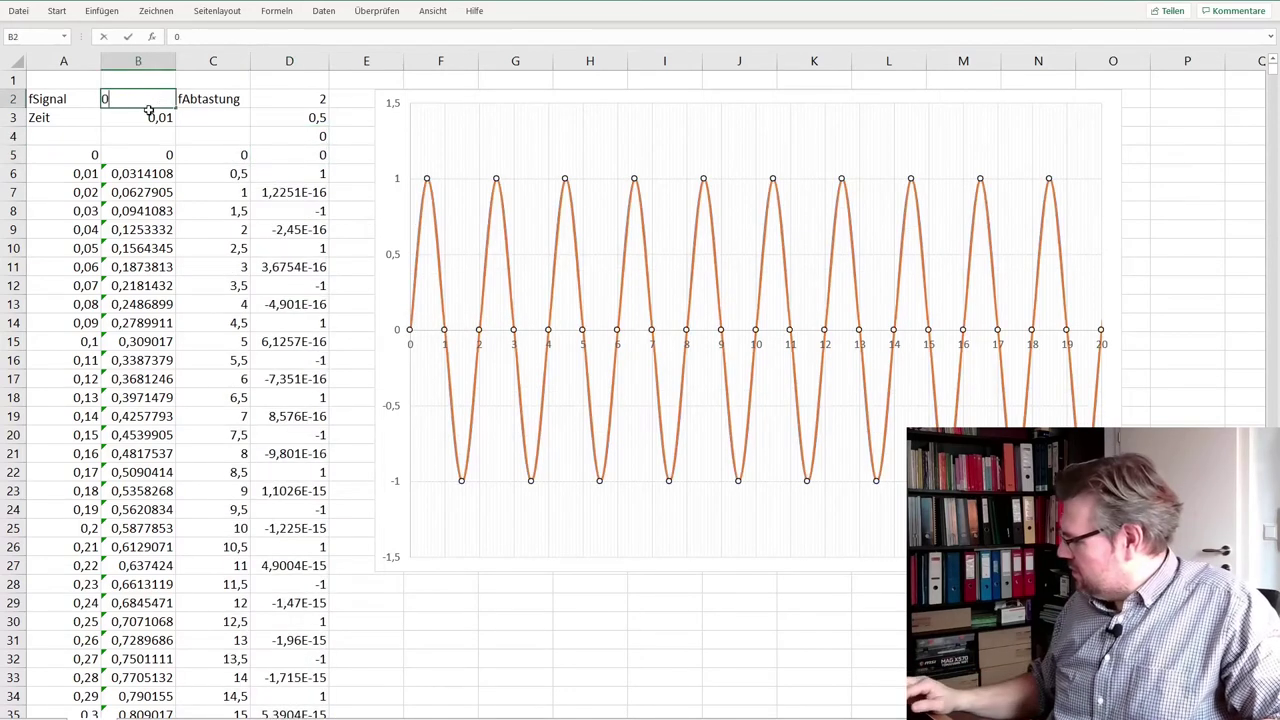
{"action": "type", "text": ",6"}
{"action": "key", "text": "Return"}
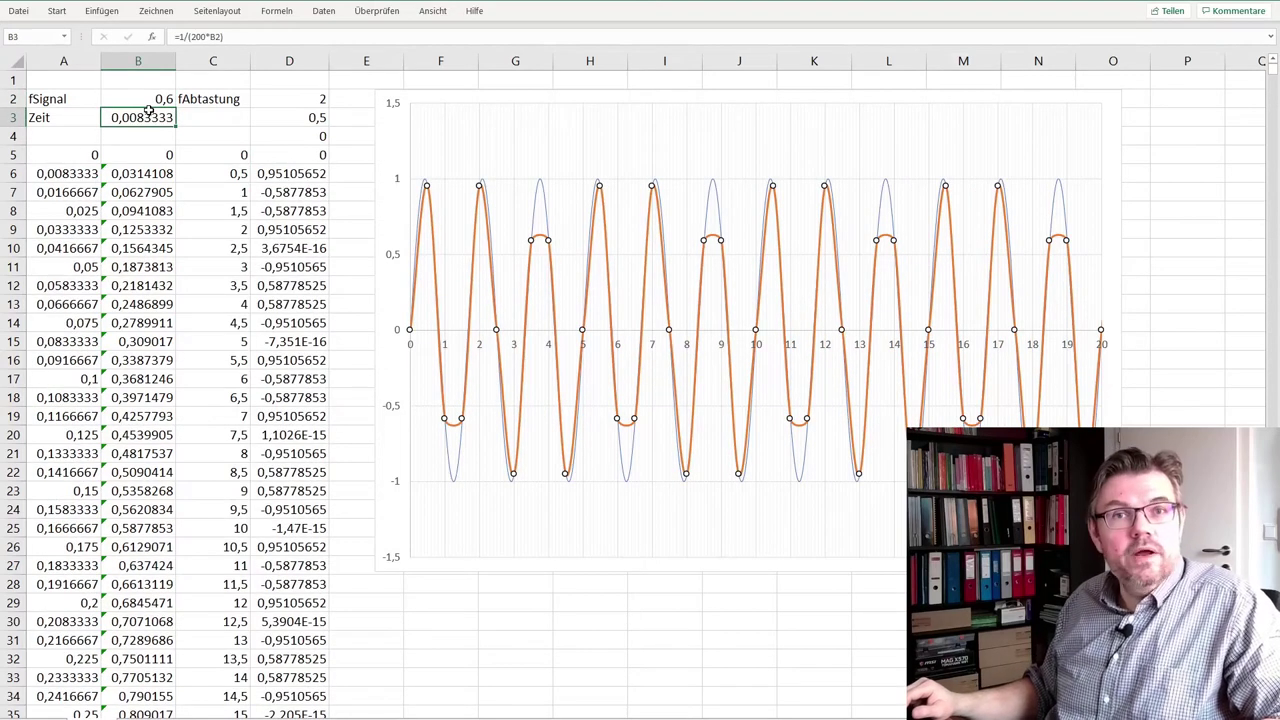
{"action": "left_click", "coordinate": [148, 107]}
{"action": "type", "text": "0,"}
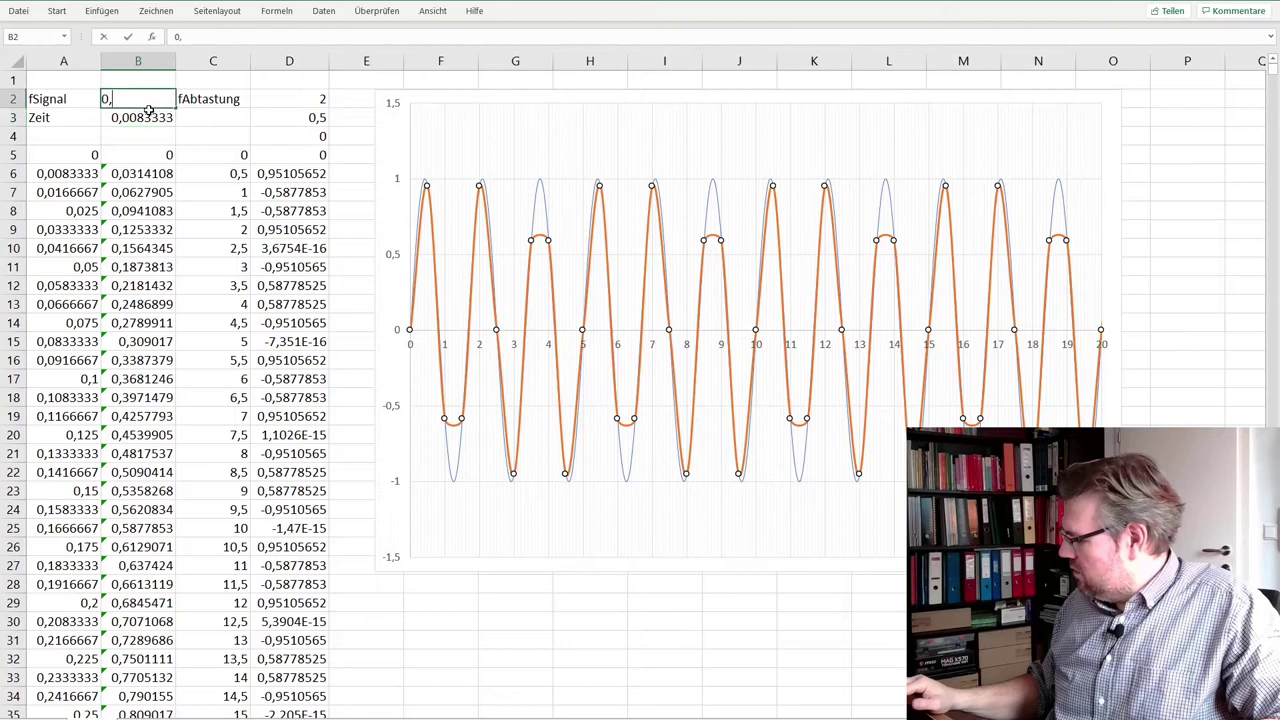
{"action": "type", "text": "7"}
{"action": "key", "text": "Return"}
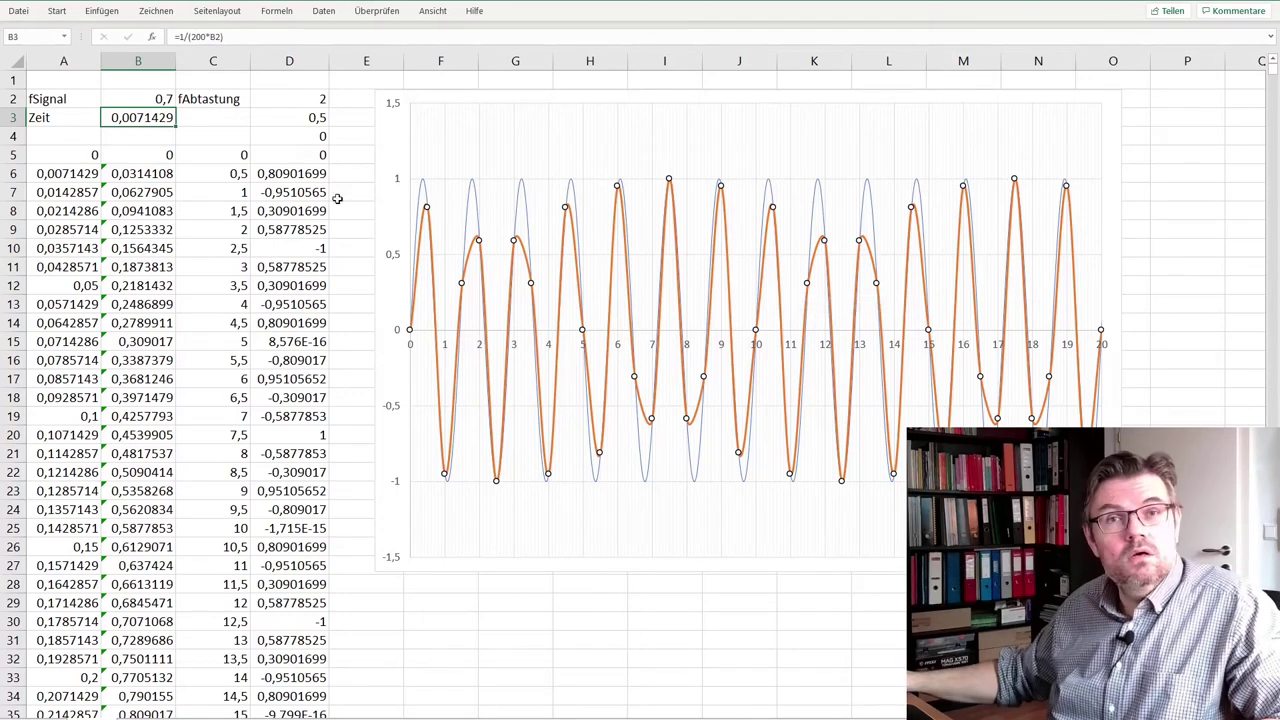
- Raise the signal frequency in cell B2 to 0,8 and after that to 0,9
{"action": "left_click", "coordinate": [152, 99]}
{"action": "type", "text": "0,"}
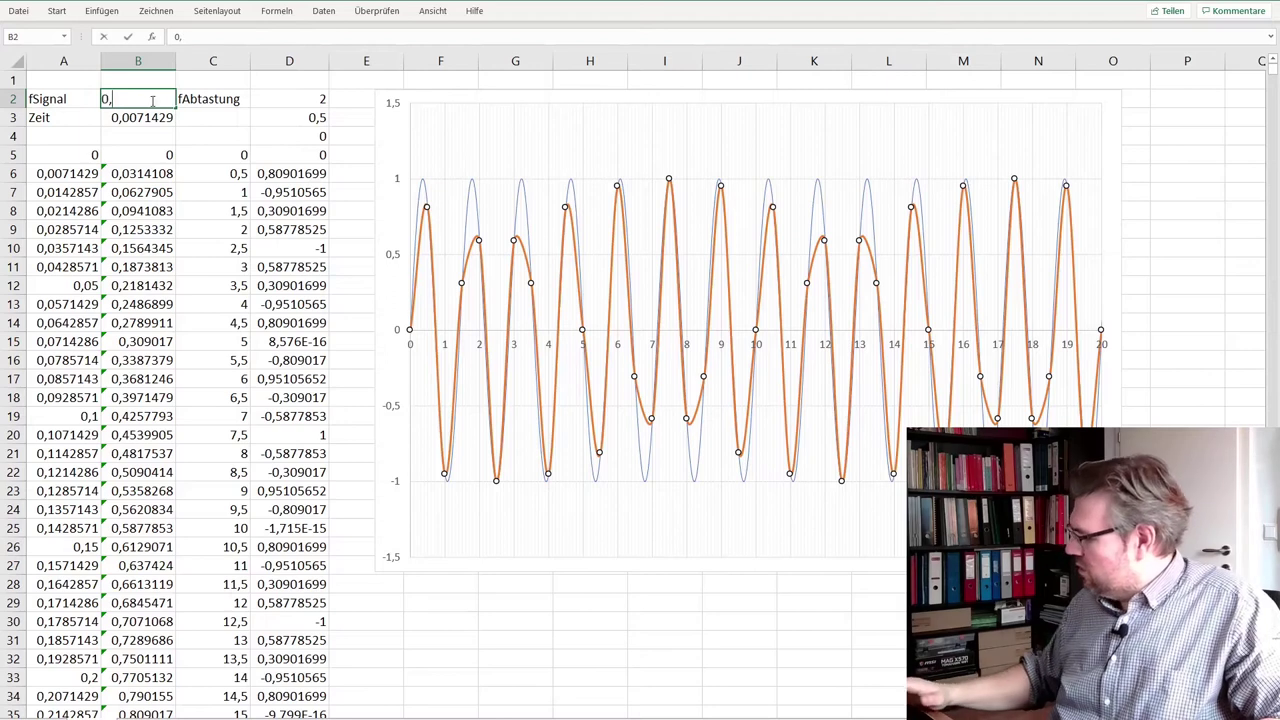
{"action": "key", "text": "Return"}
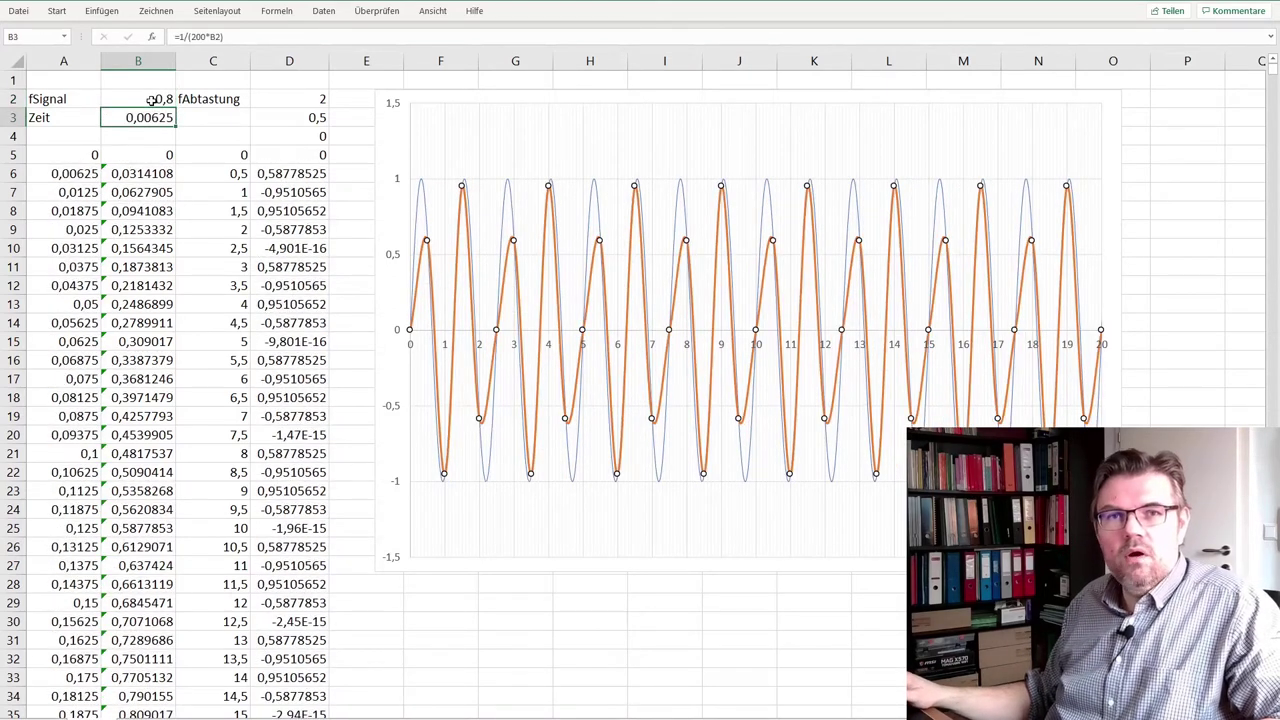
{"action": "left_click", "coordinate": [151, 100]}
{"action": "type", "text": ",9"}
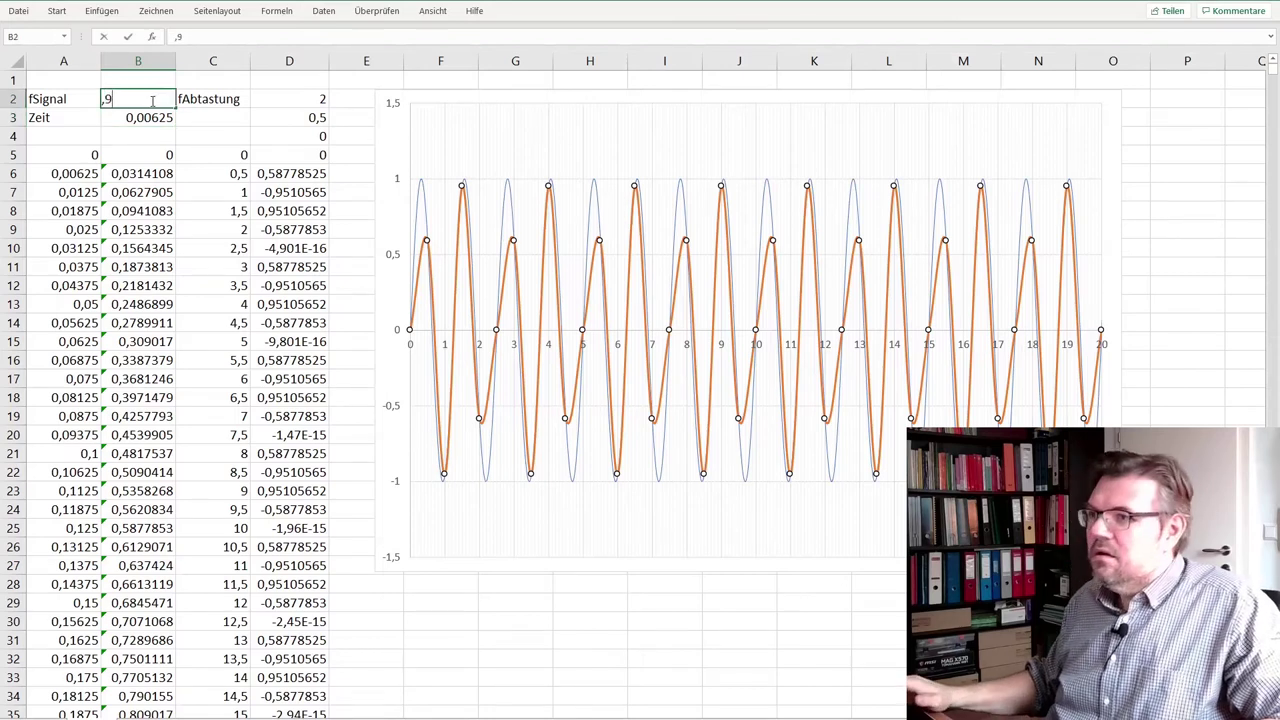
{"action": "key", "text": "Return"}
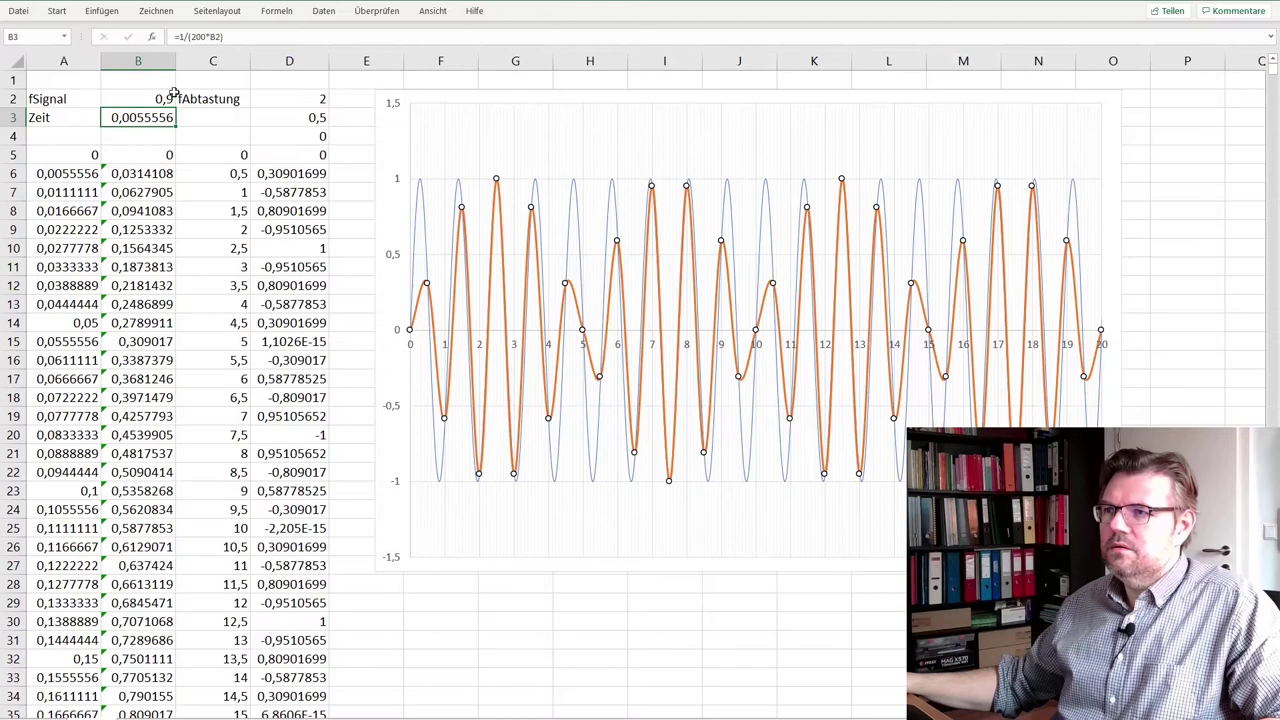
- Set the signal frequency in cell B2 to 1, half the sampling frequency
{"action": "left_click", "coordinate": [162, 97]}
{"action": "type", "text": "1"}
{"action": "key", "text": "Return"}
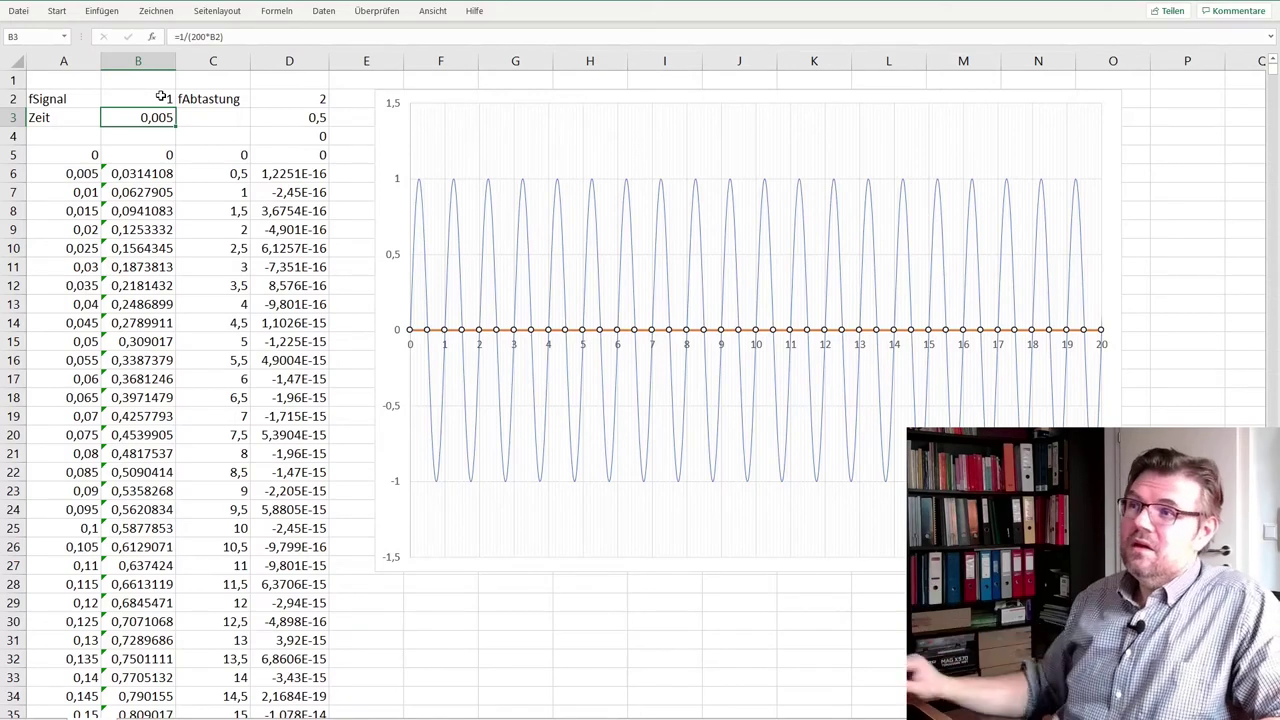
- Try sampling phase offsets of -45 and -90 in cell D4, one after the other
{"action": "left_click", "coordinate": [298, 146]}
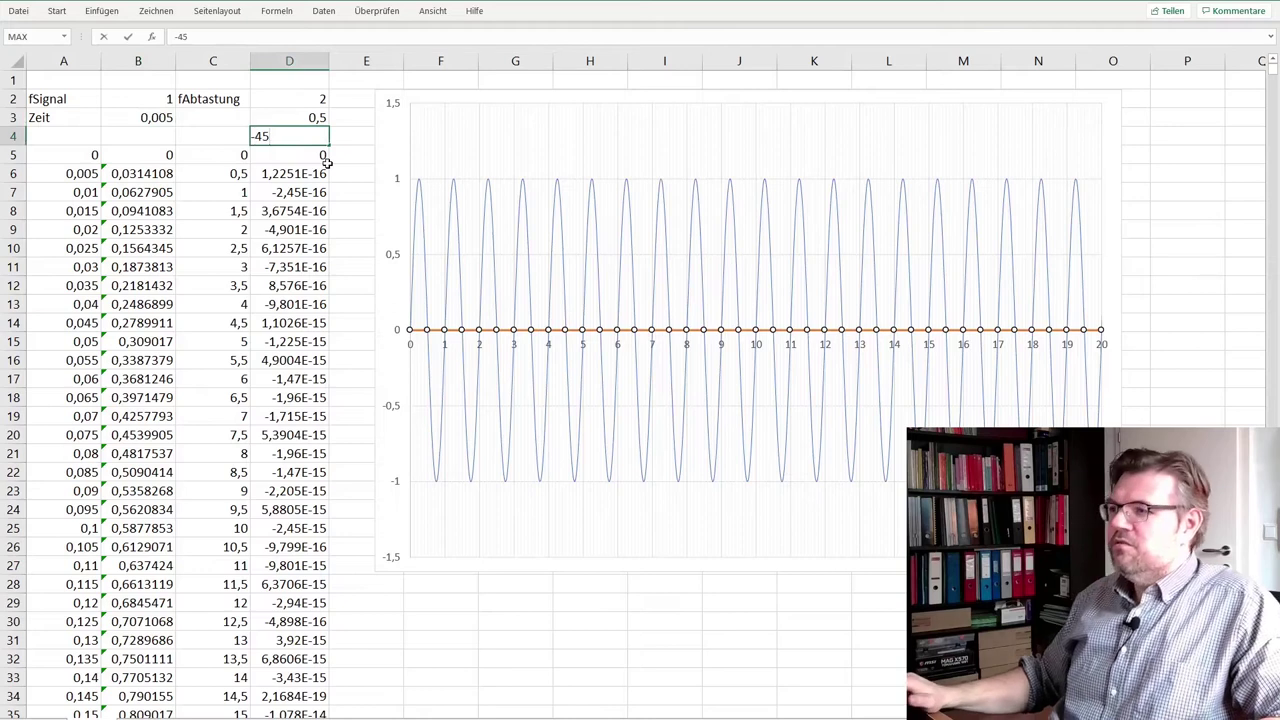
{"action": "key", "text": "Return"}
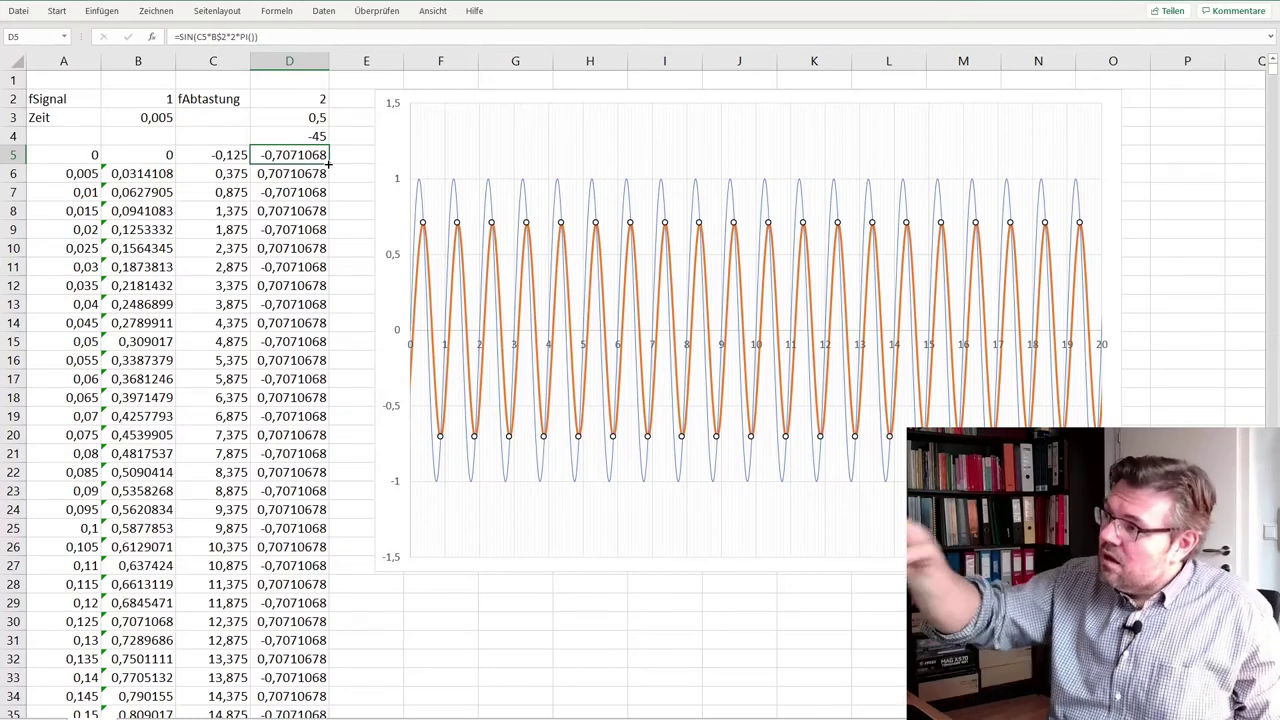
{"action": "key", "text": "Up"}
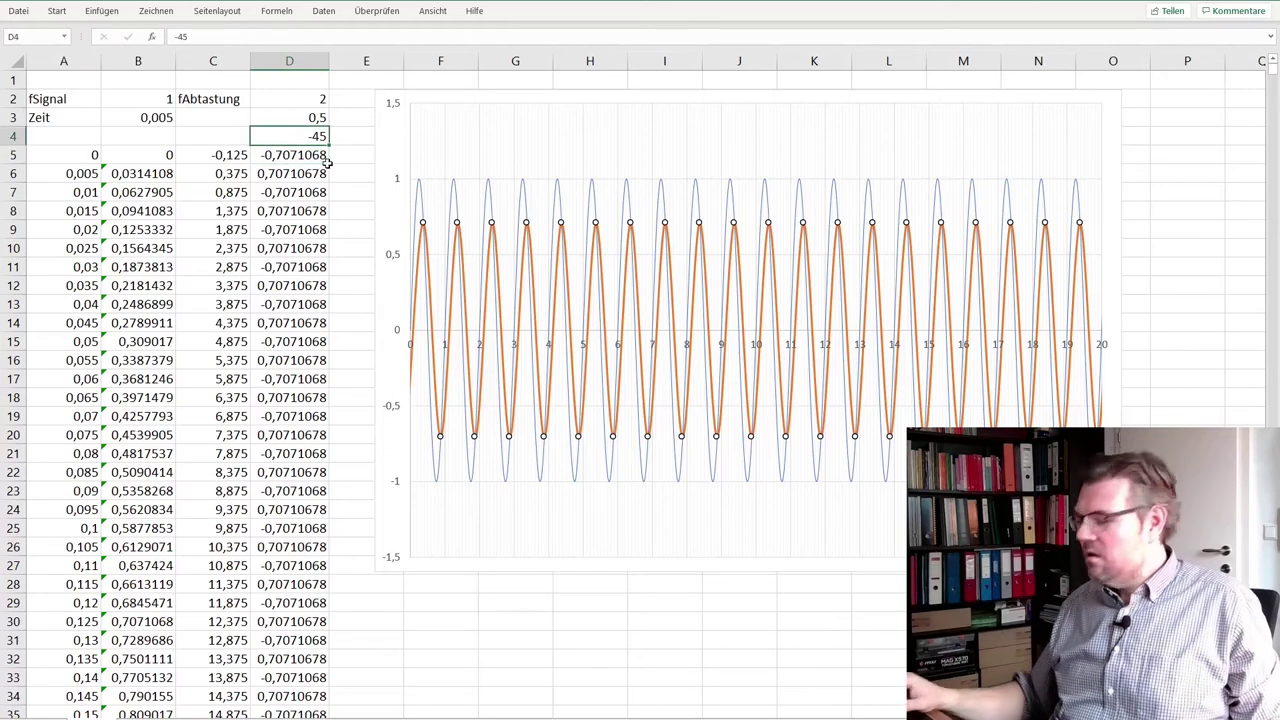
{"action": "type", "text": "-90"}
{"action": "key", "text": "Return"}
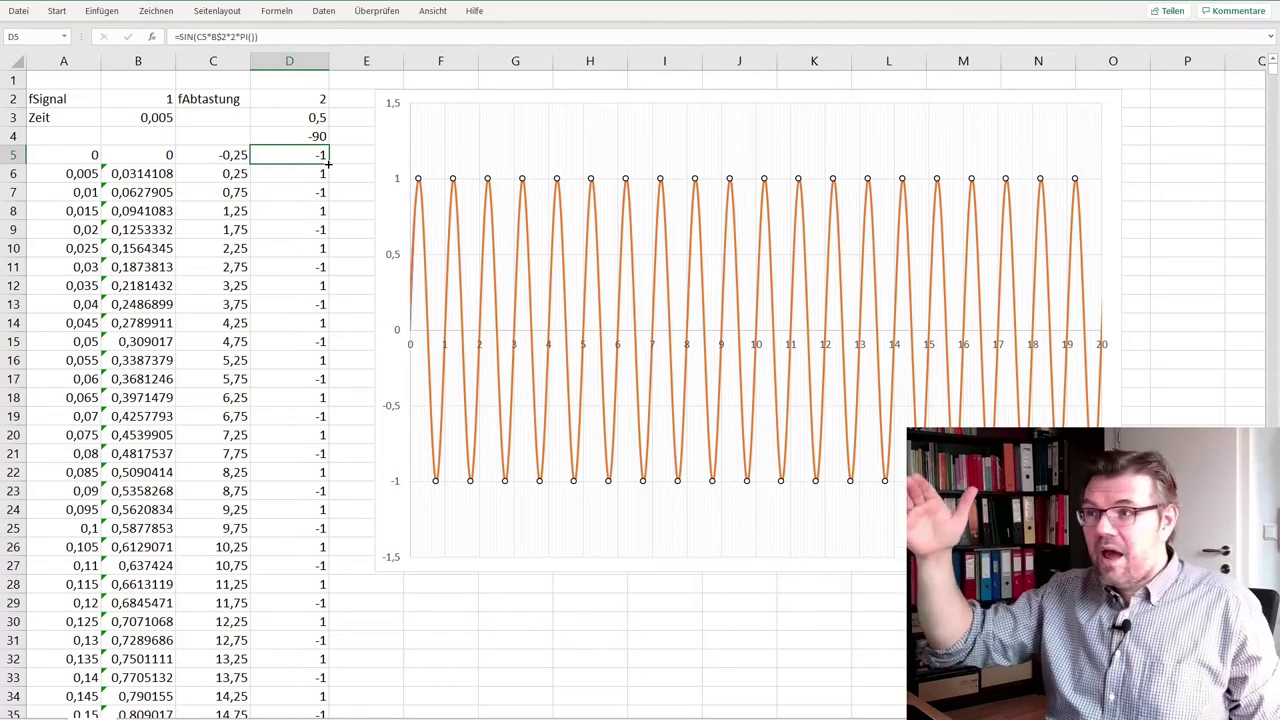
- Reset the sampling phase offset in cell D4 to 0
{"action": "key", "text": "Up"}
{"action": "type", "text": "0"}
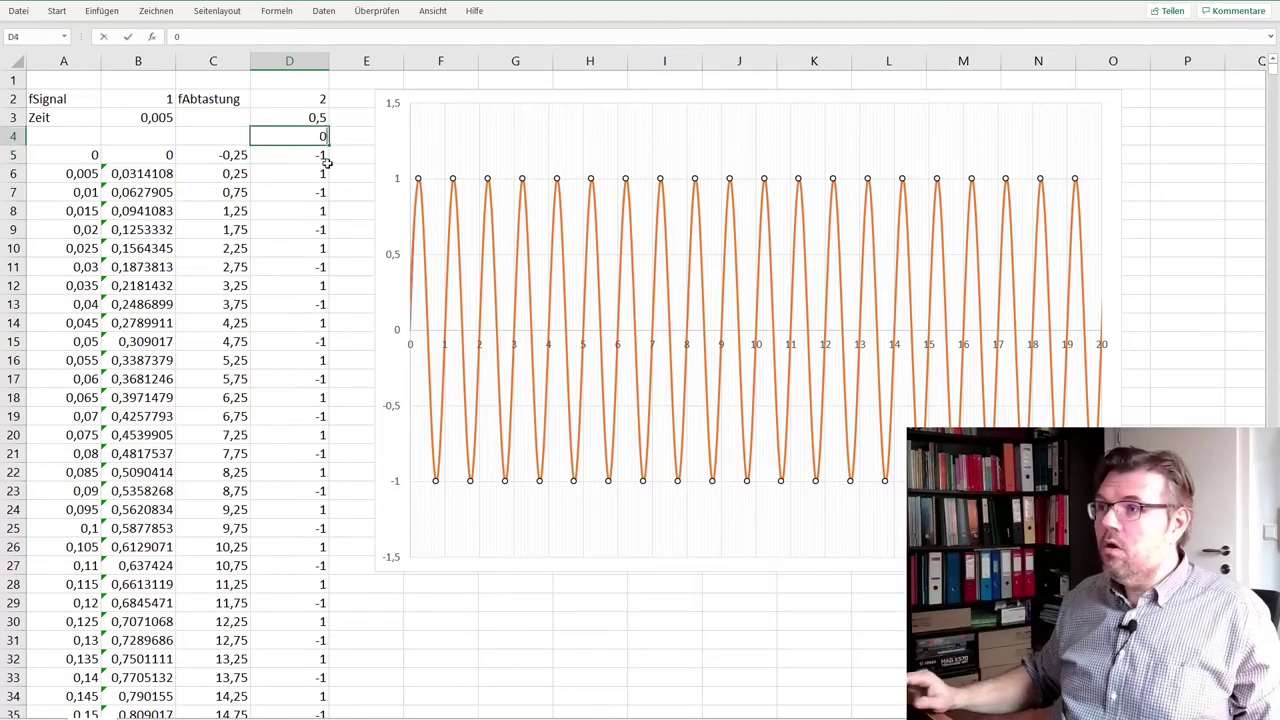
{"action": "key", "text": "Return"}
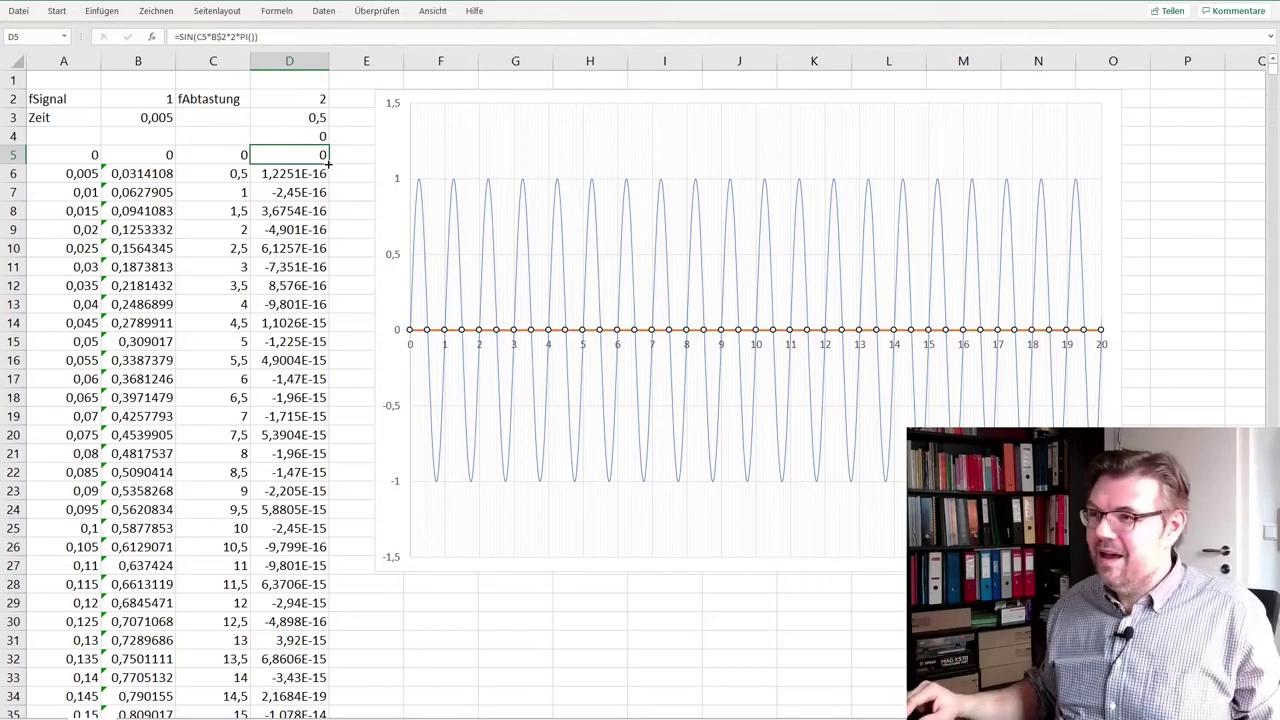
- Set the signal frequency in cell B2 to 1,2, above half the sampling frequency
{"action": "key", "text": "Up"}
{"action": "key", "text": "Up"}
{"action": "key", "text": "Up"}
{"action": "key", "text": "Left"}
{"action": "key", "text": "Left"}
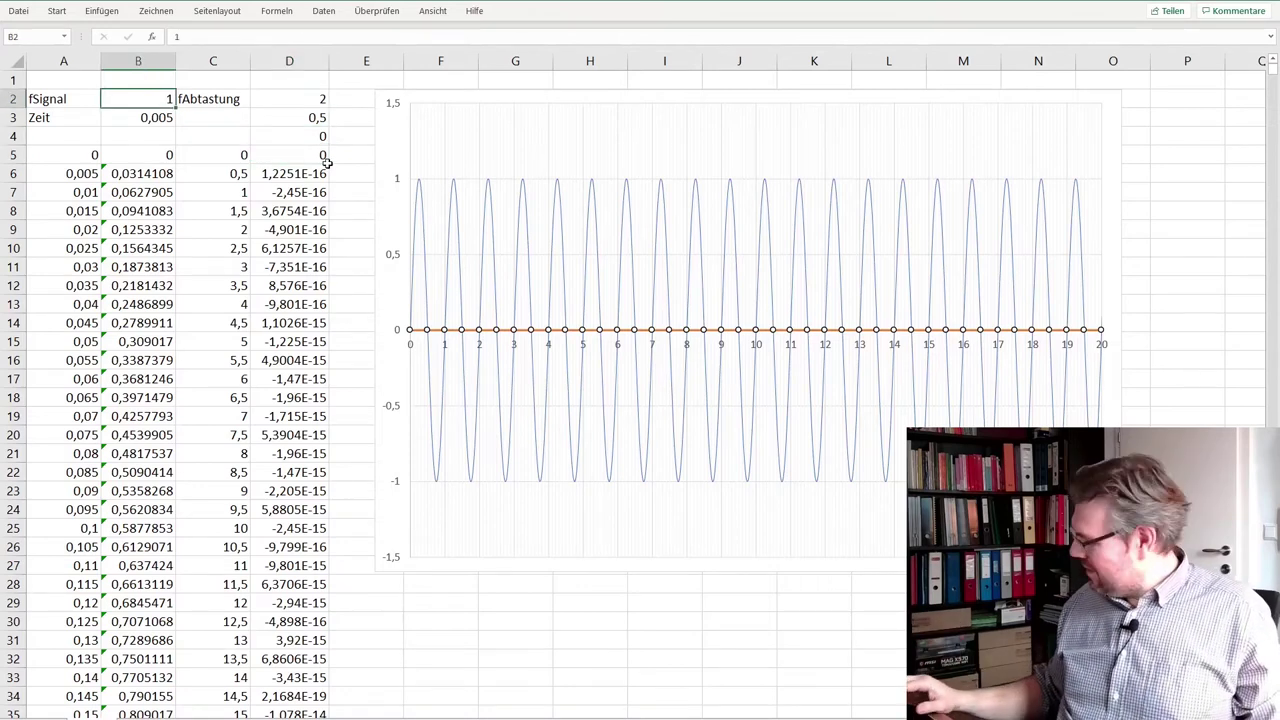
{"action": "key", "text": "Return"}
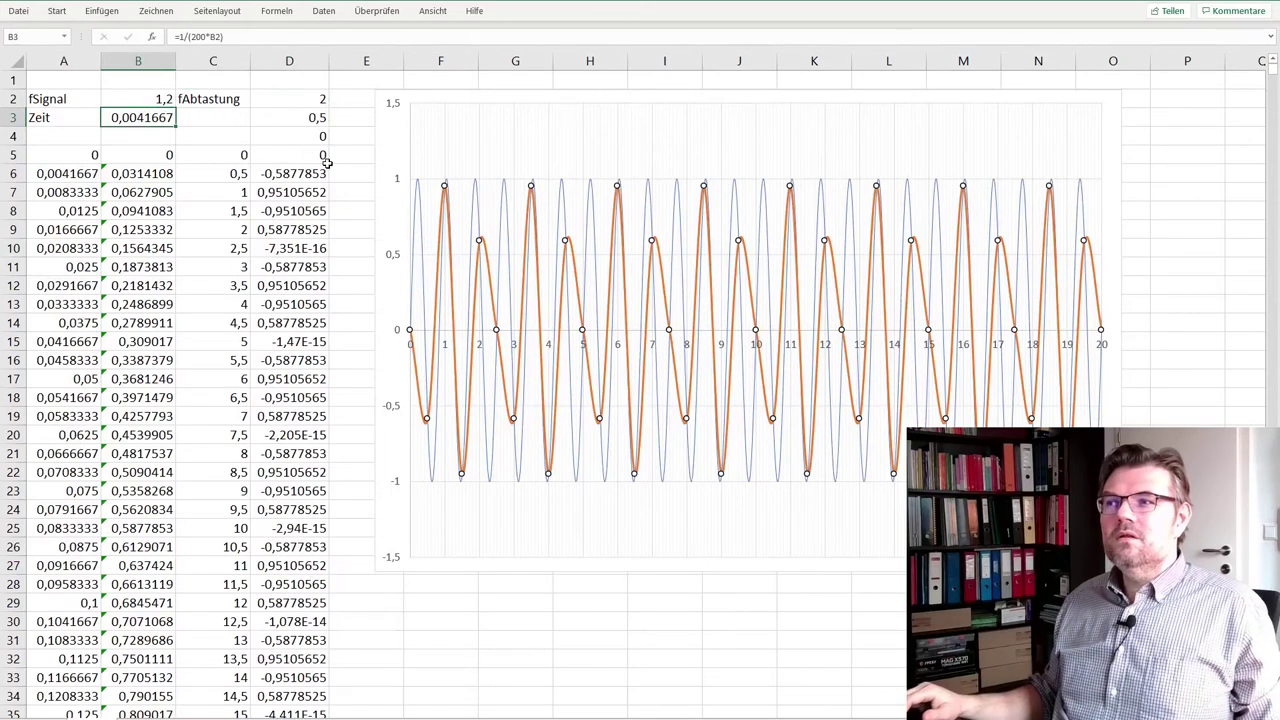
{"action": "key", "text": "Up"}
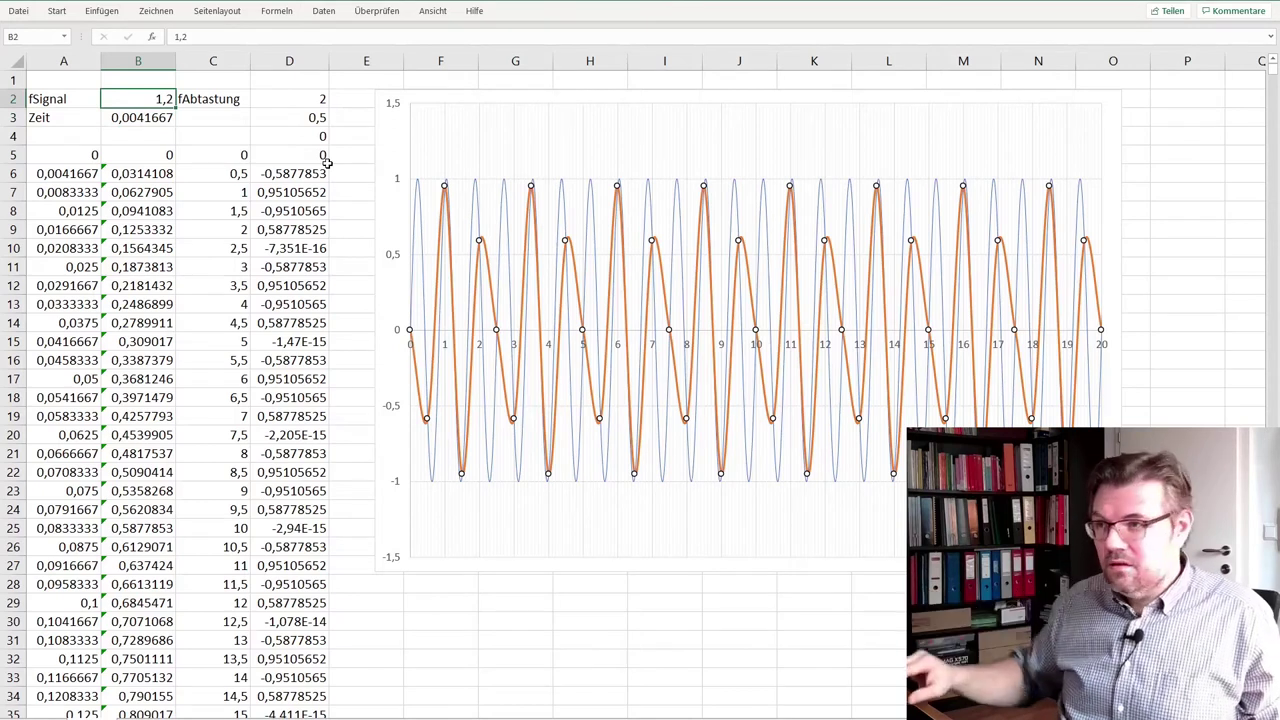
- Set the signal frequency in cell B2 to 1,3 and to 1,4, one after the other
{"action": "key", "text": "Return"}
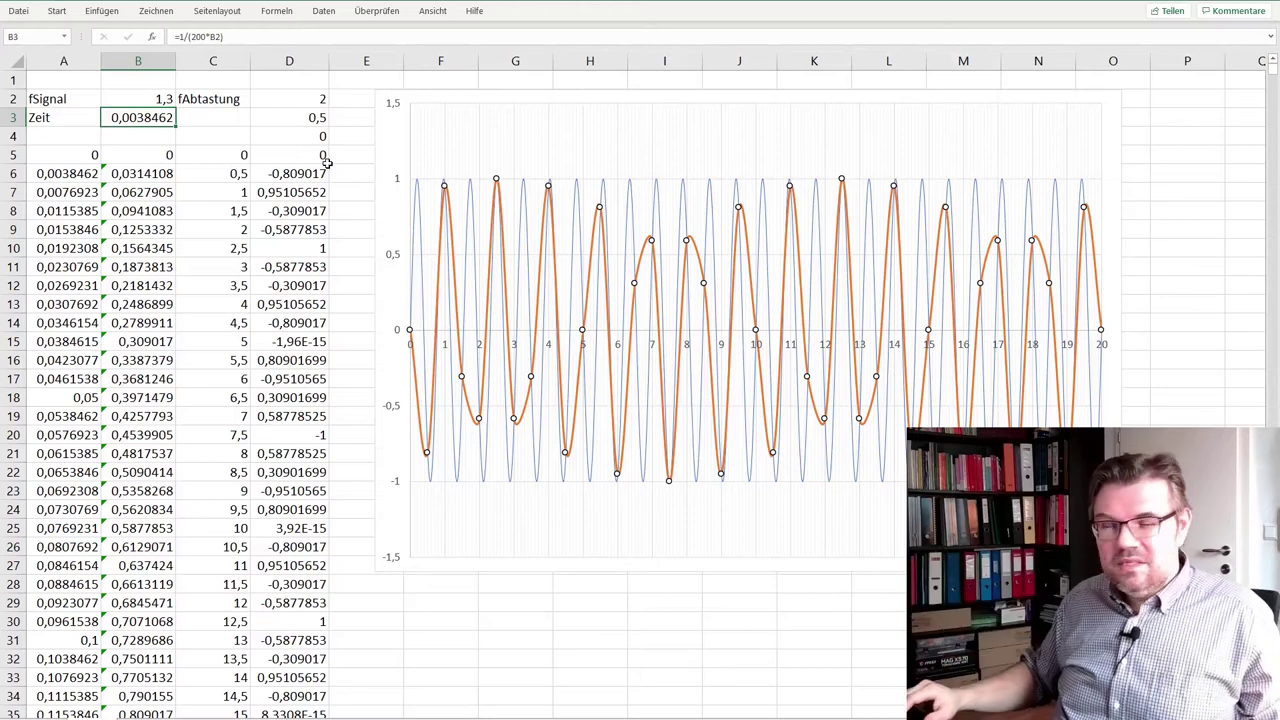
{"action": "key", "text": "Up"}
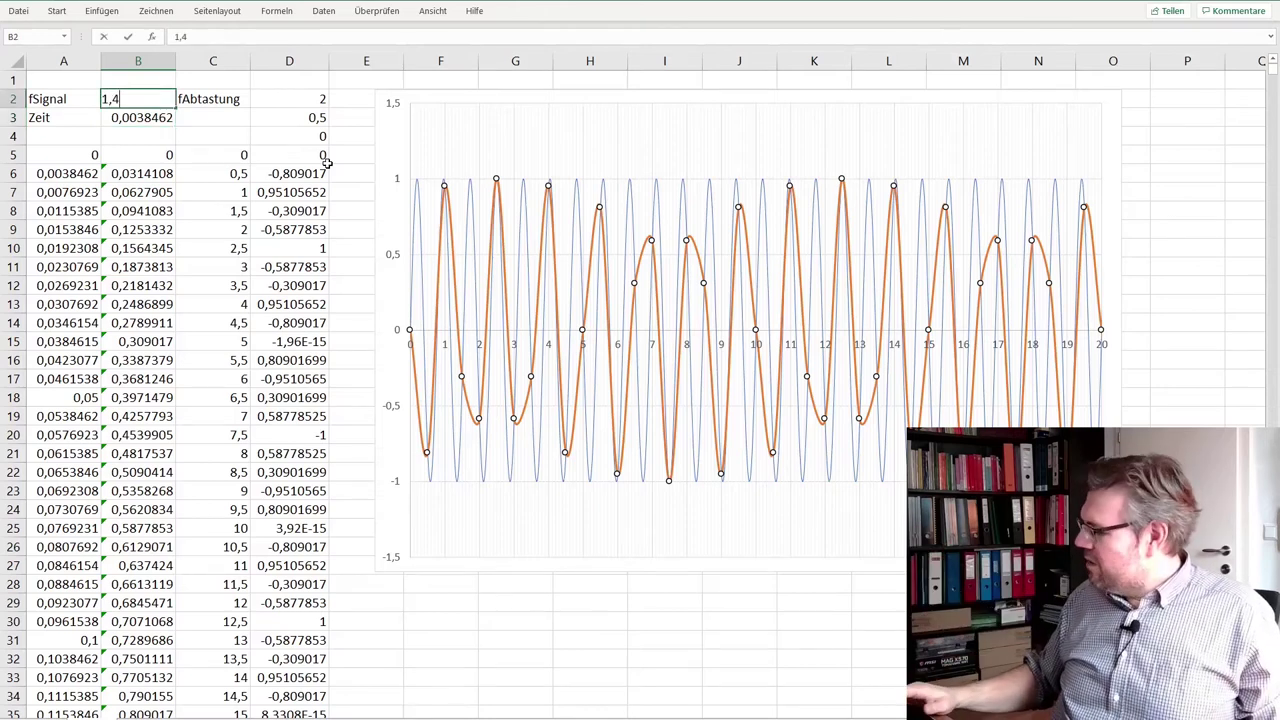
{"action": "type", "text": "1,4,"}
{"action": "key", "text": "Return"}
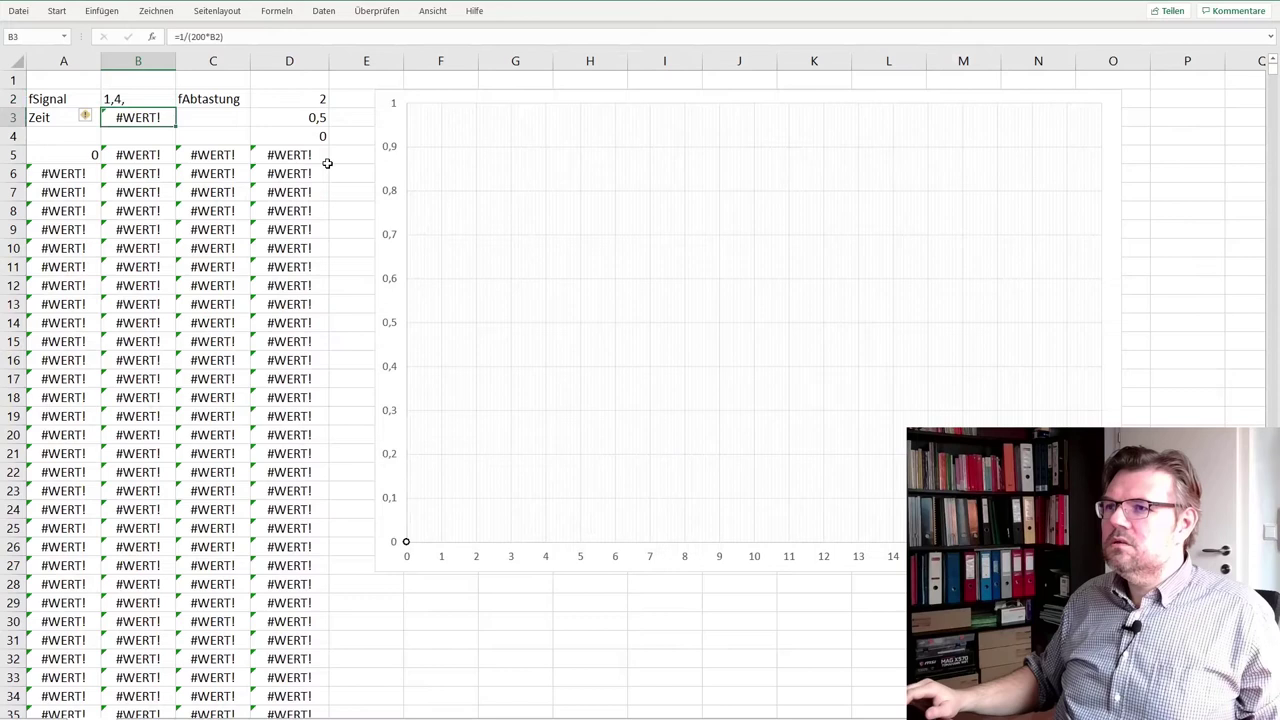
{"action": "key", "text": "Up"}
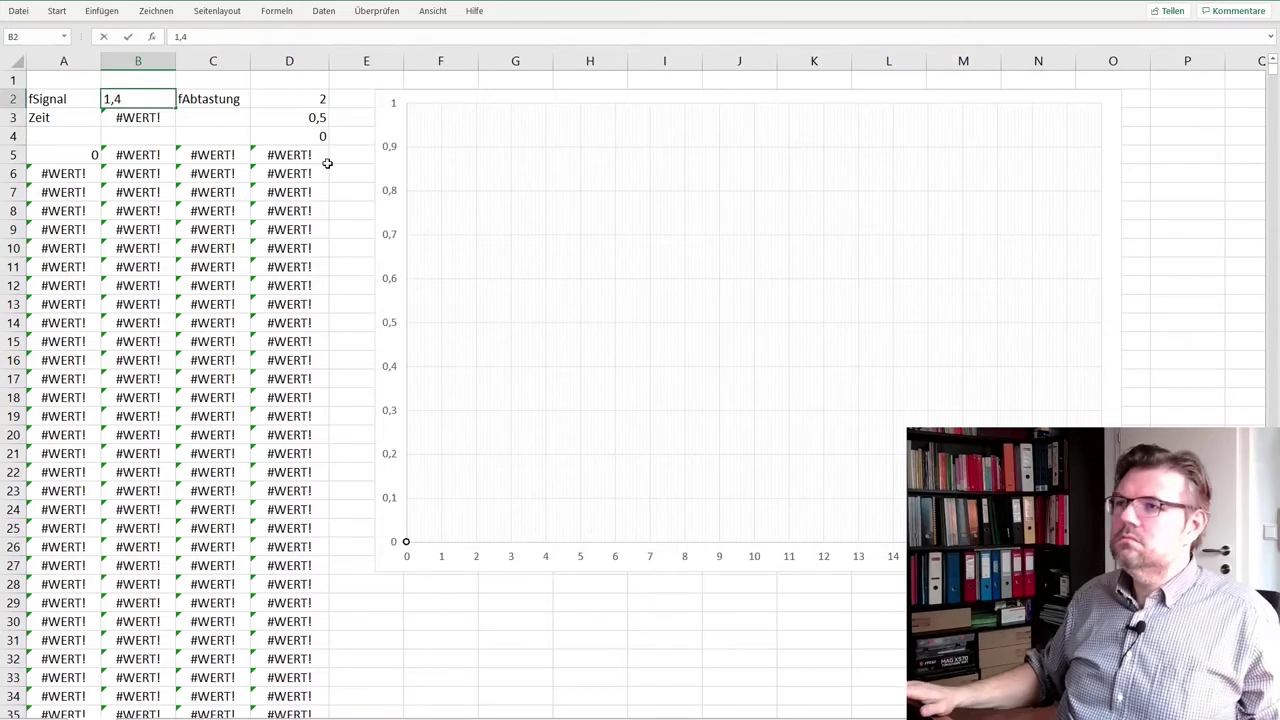
{"action": "key", "text": "Return"}
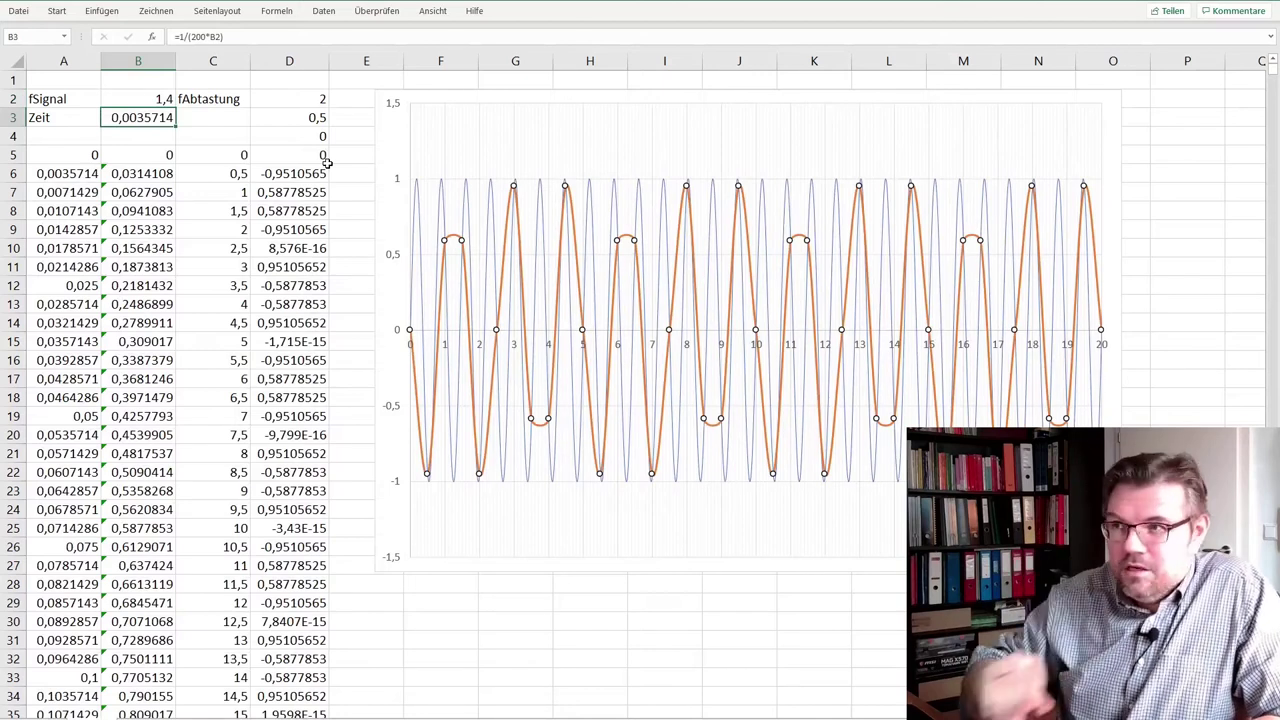
- Set the signal frequency in cell B2 to 1,5
{"action": "key", "text": "Up"}
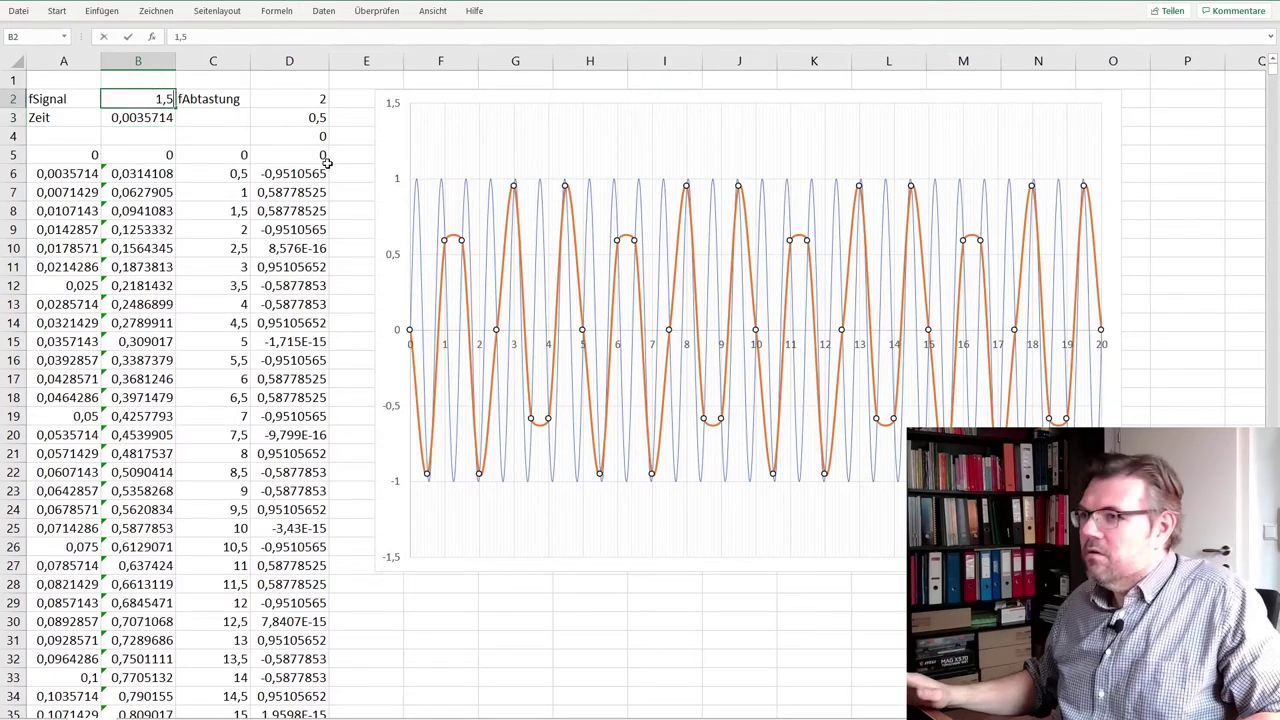
{"action": "type", "text": "1,5"}
{"action": "key", "text": "Return"}
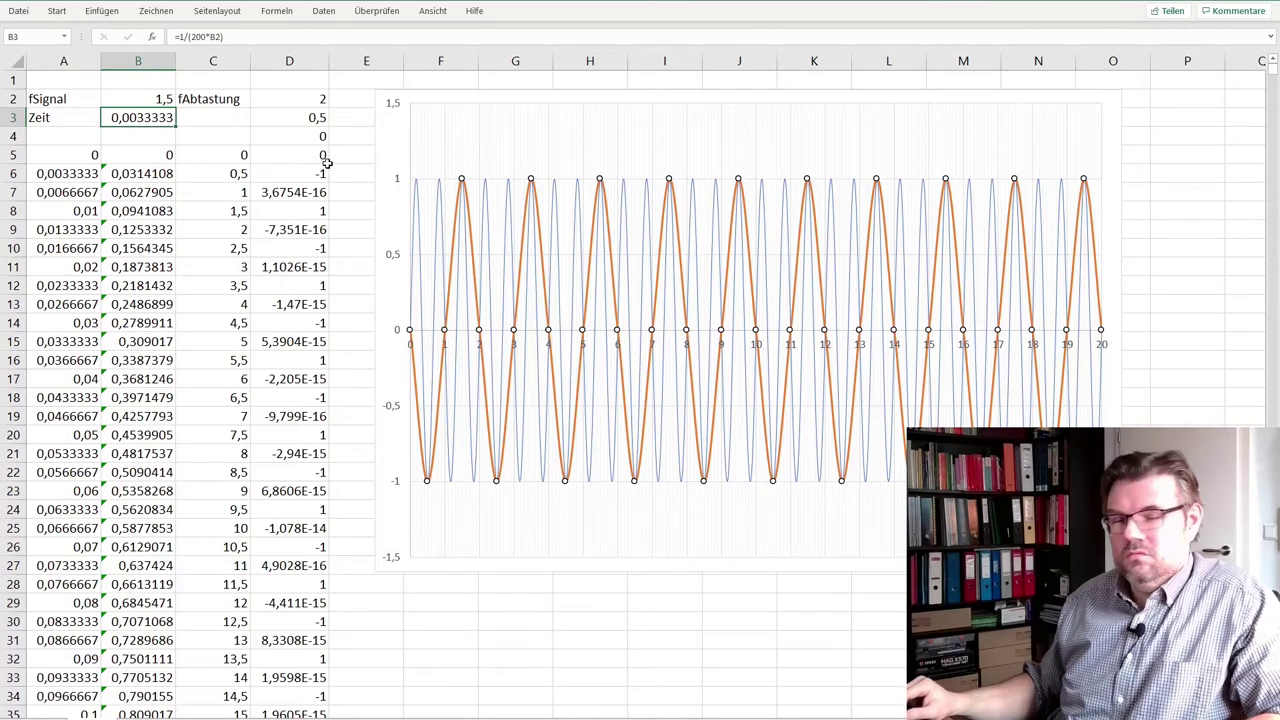
- Set the signal frequency in cell B2 to 2, equal to the sampling frequency
{"action": "key", "text": "Up"}
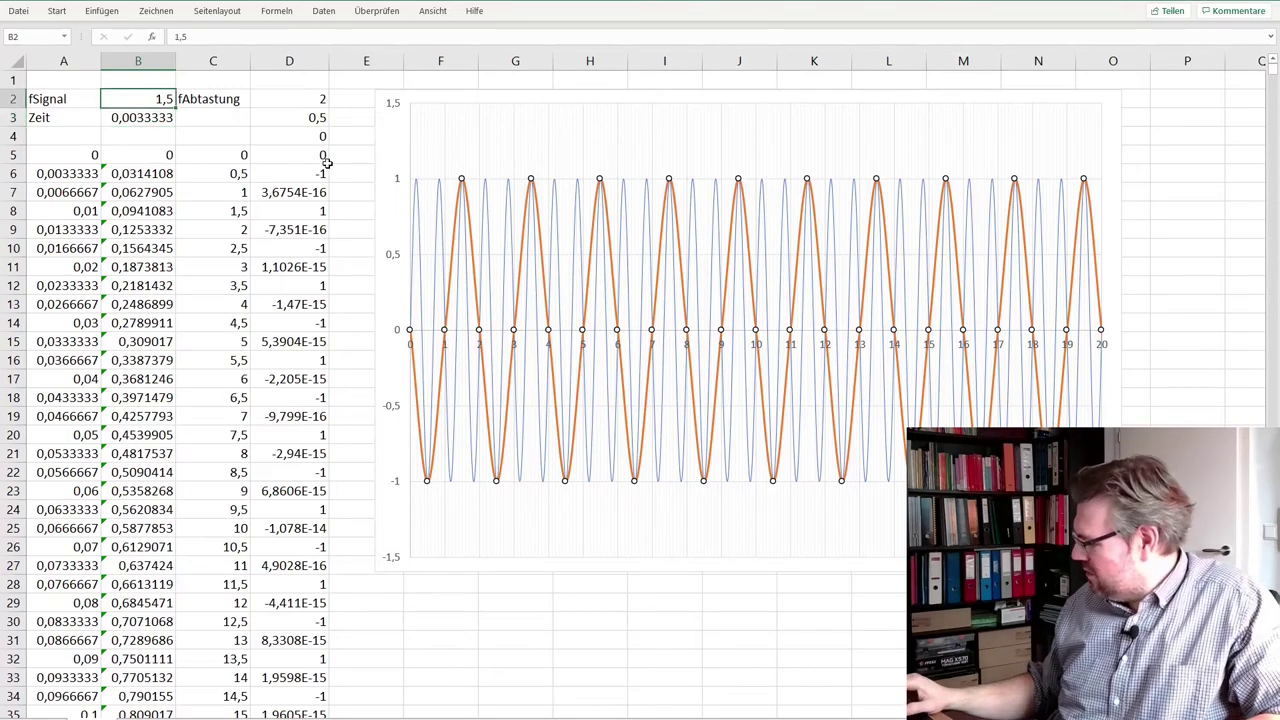
{"action": "type", "text": "2"}
{"action": "key", "text": "Return"}
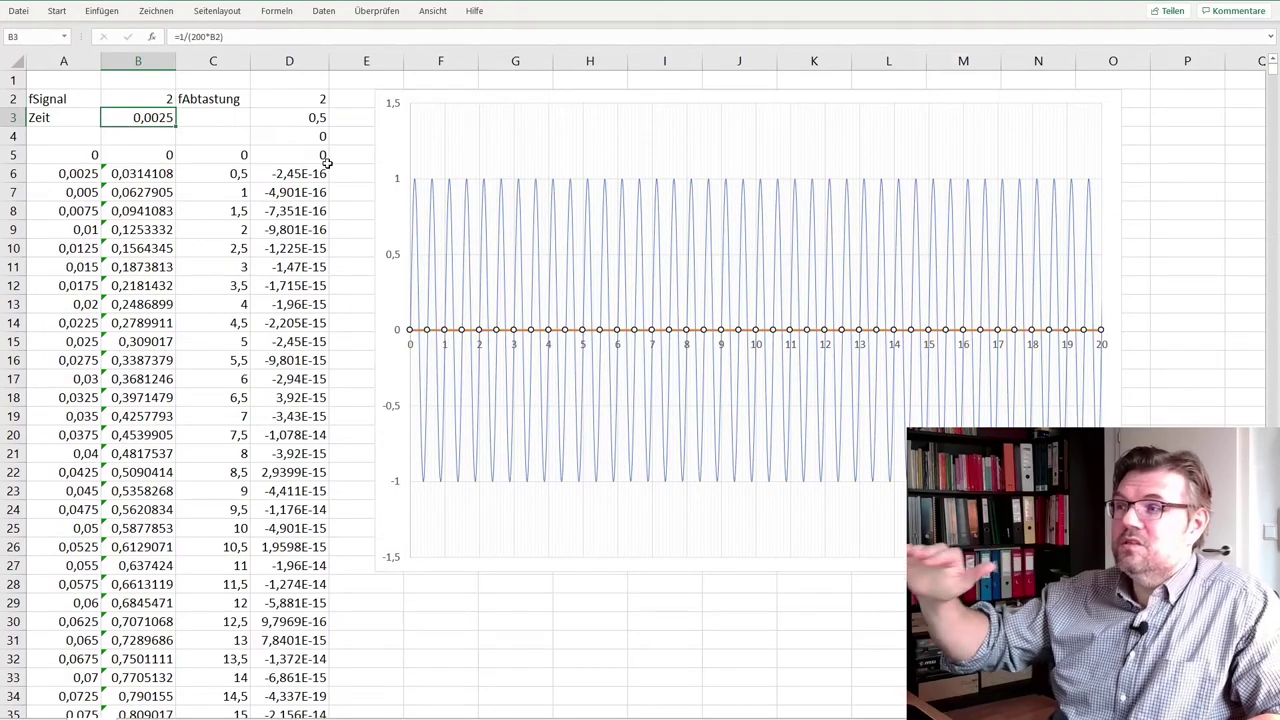
- Try sampling phase offsets of -45 and -90 in cell D4 at the signal frequency of 2
{"action": "key", "text": "Down"}
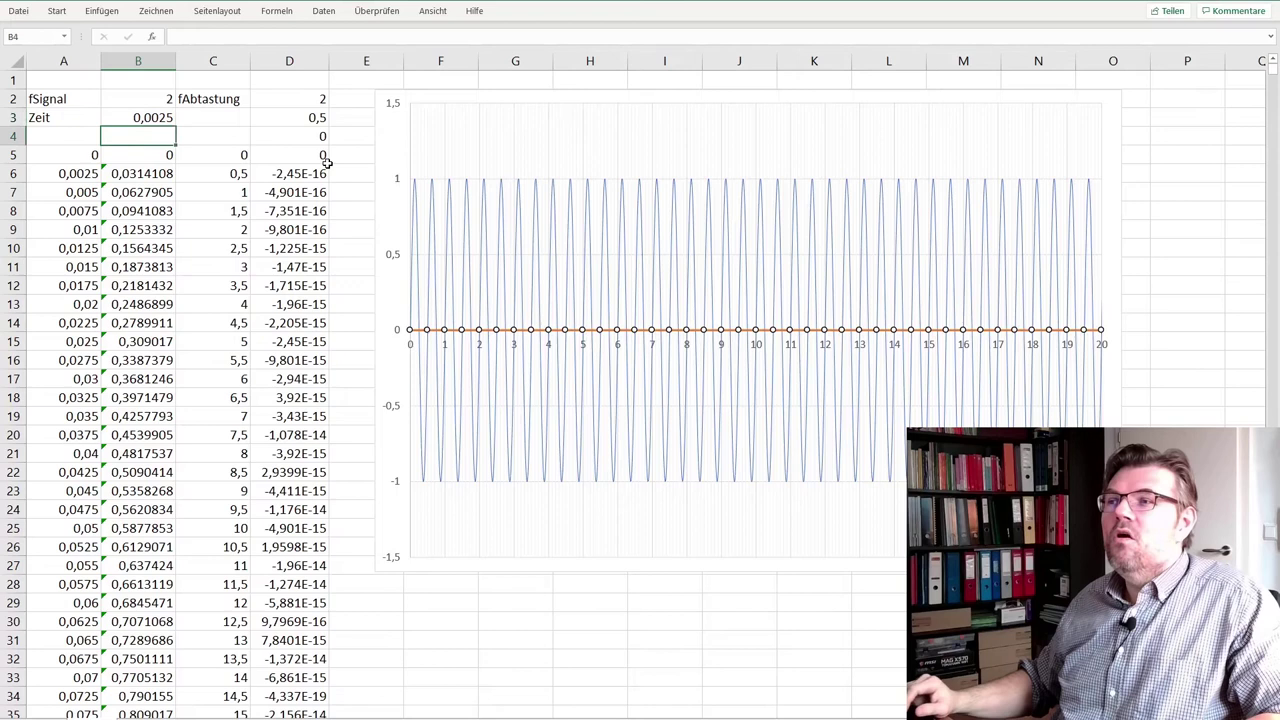
{"action": "key", "text": "Right"}
{"action": "key", "text": "Right"}
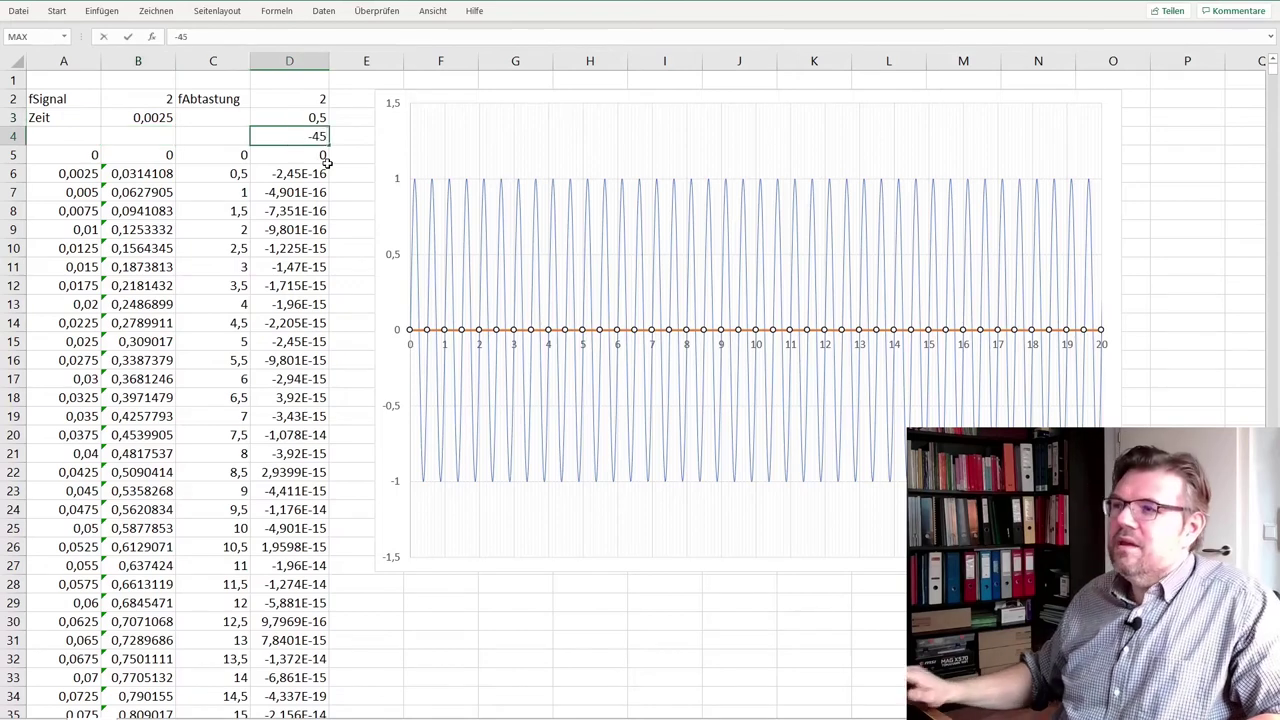
{"action": "key", "text": "Return"}
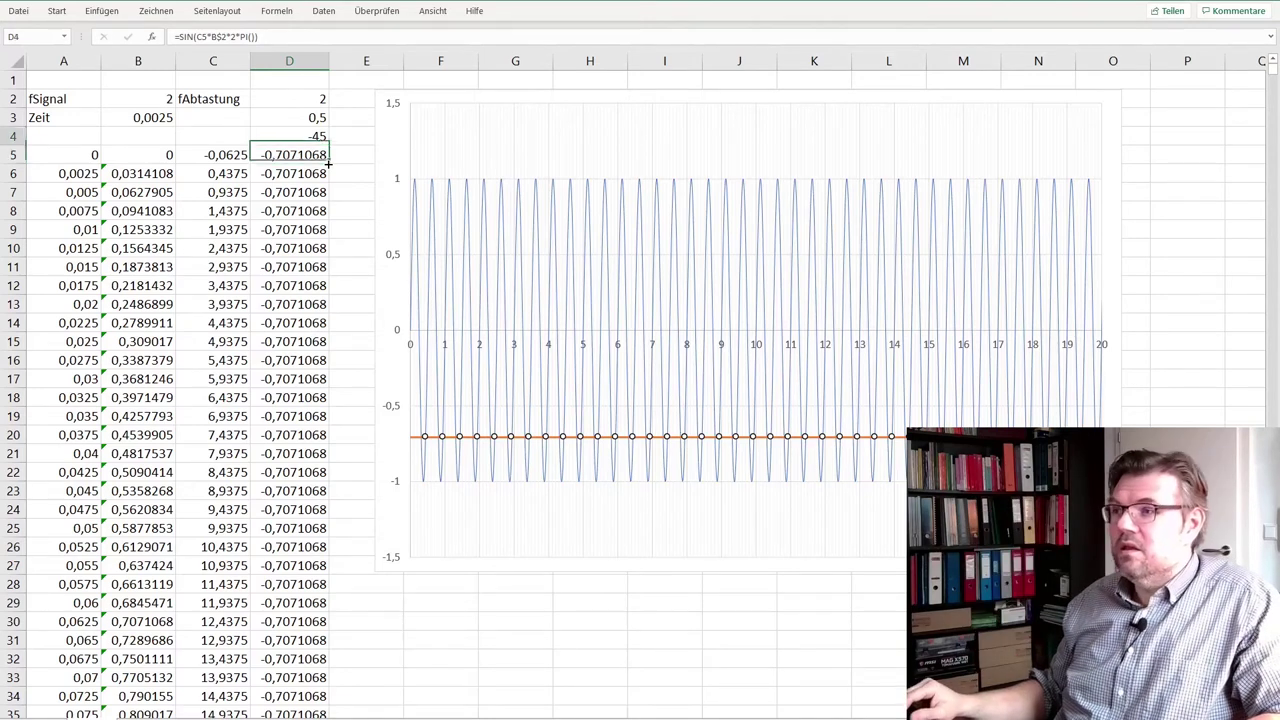
{"action": "key", "text": "Up"}
{"action": "type", "text": "-90"}
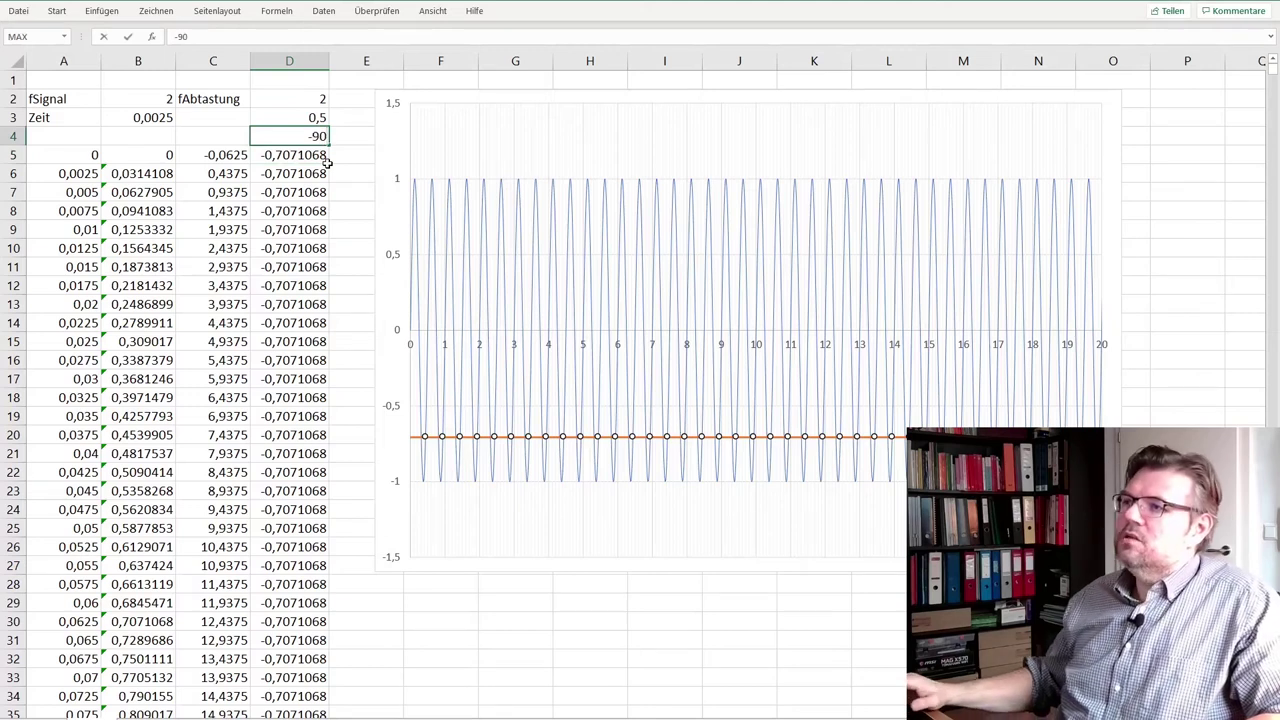
{"action": "key", "text": "Return"}
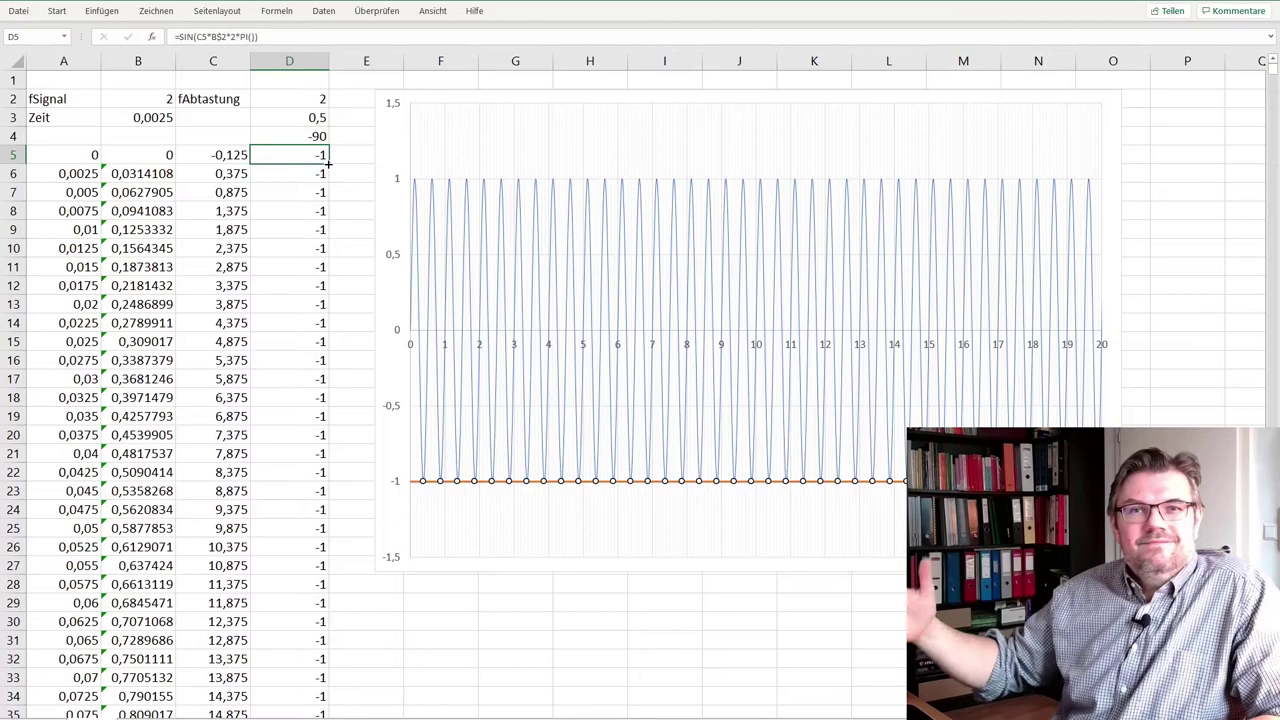
- Reset the sampling phase offset in cell D4 to 0 and set the signal frequency in cell B2 to 2,5
{"action": "key", "text": "Up"}
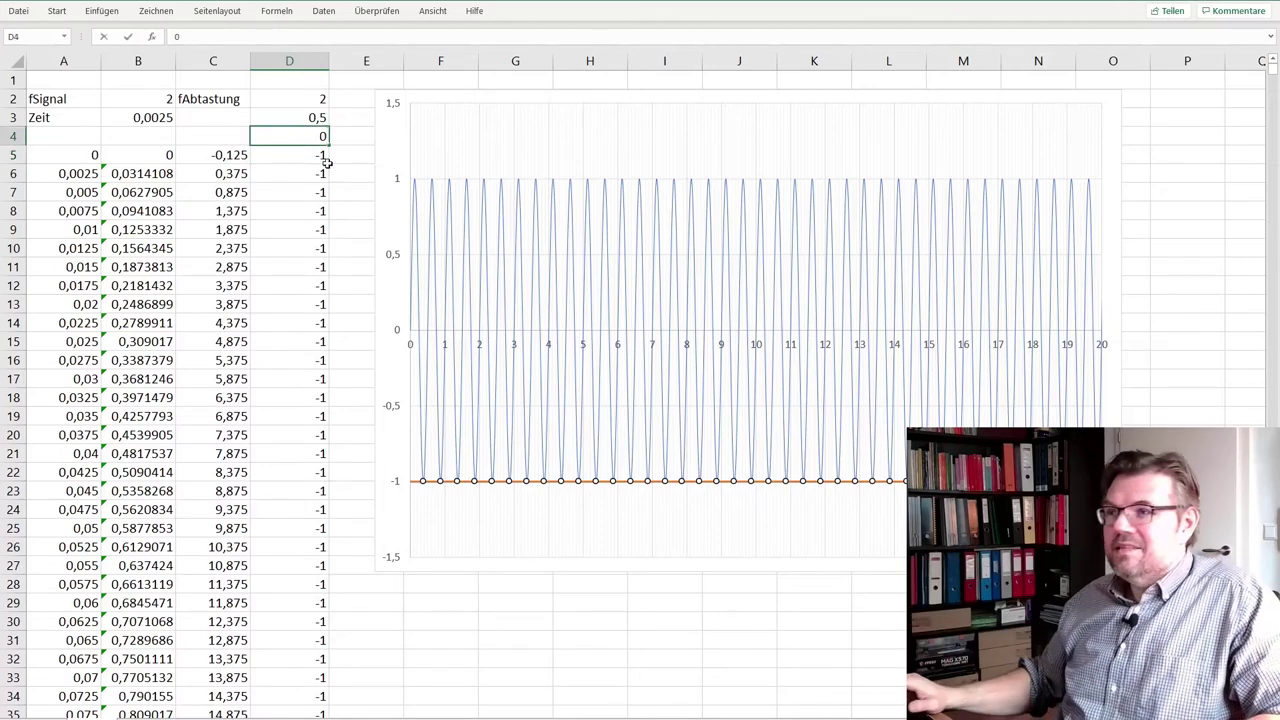
{"action": "key", "text": "Return"}
{"action": "key", "text": "Up"}
{"action": "key", "text": "Up"}
{"action": "key", "text": "Up"}
{"action": "key", "text": "Left"}
{"action": "key", "text": "Left"}
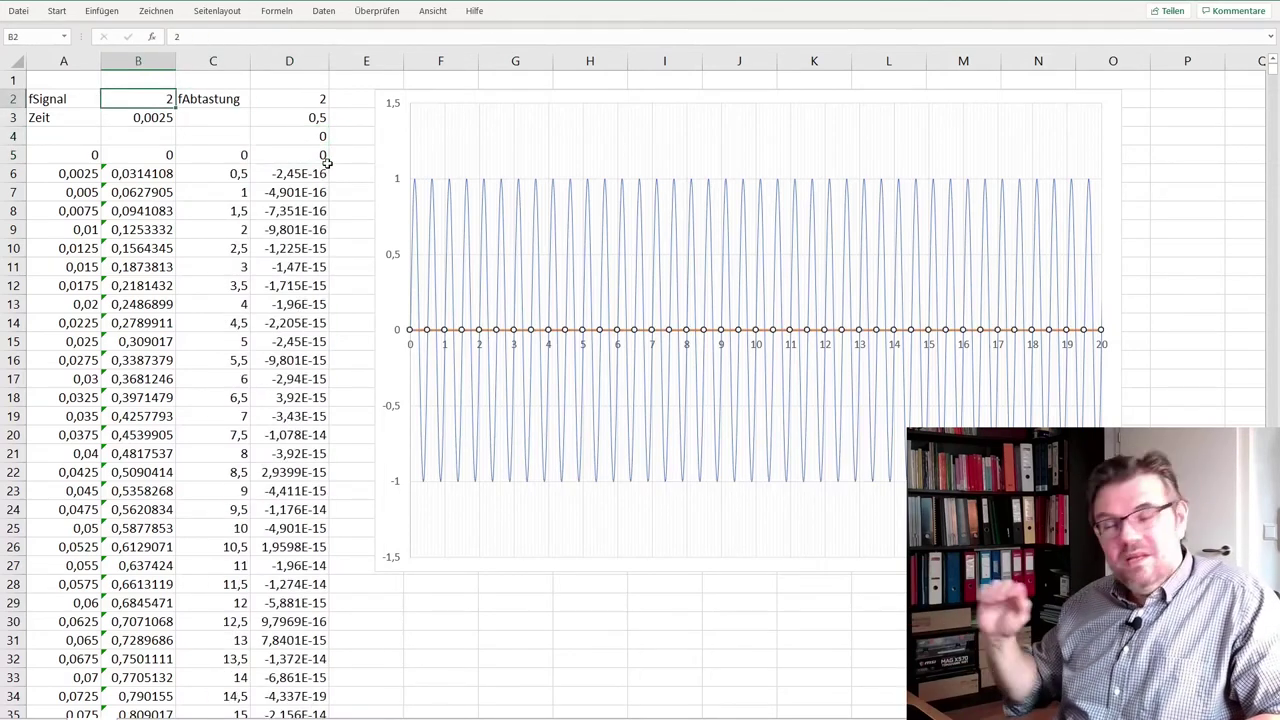
{"action": "key", "text": "Return"}
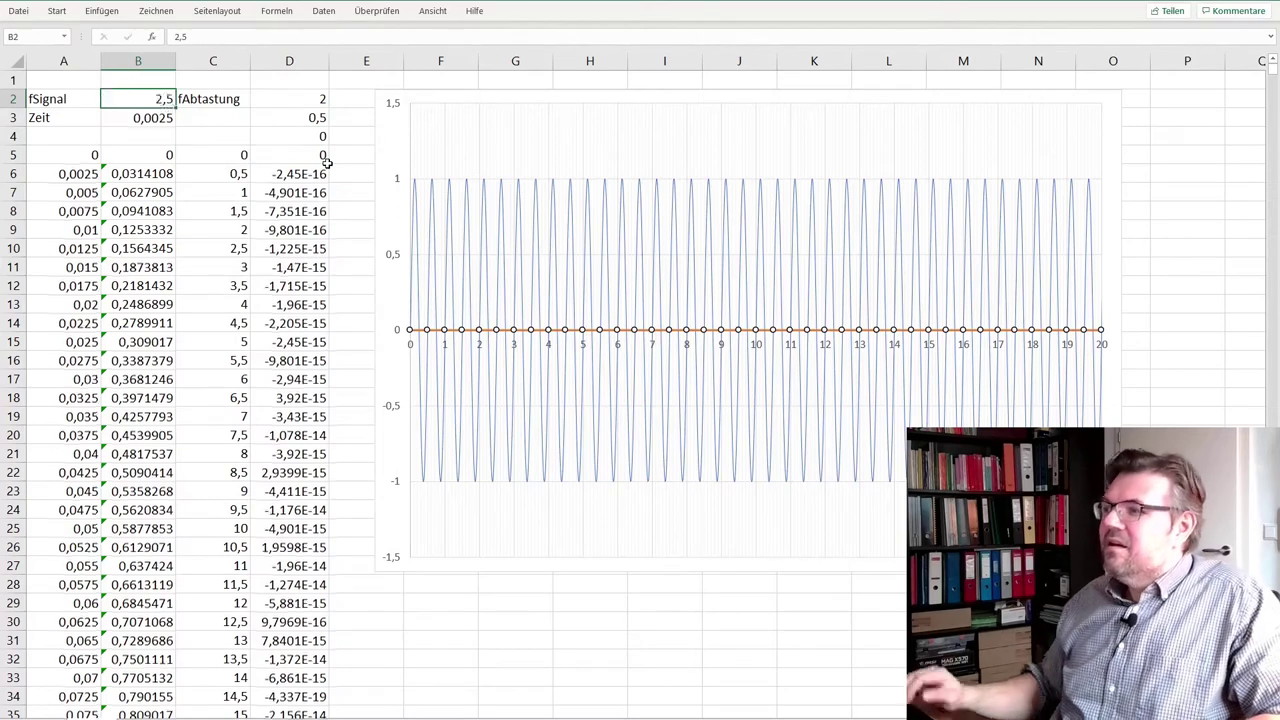
- Raise the signal frequency in cell B2 to 3 and to 3,1, one after the other
{"action": "key", "text": "Up"}
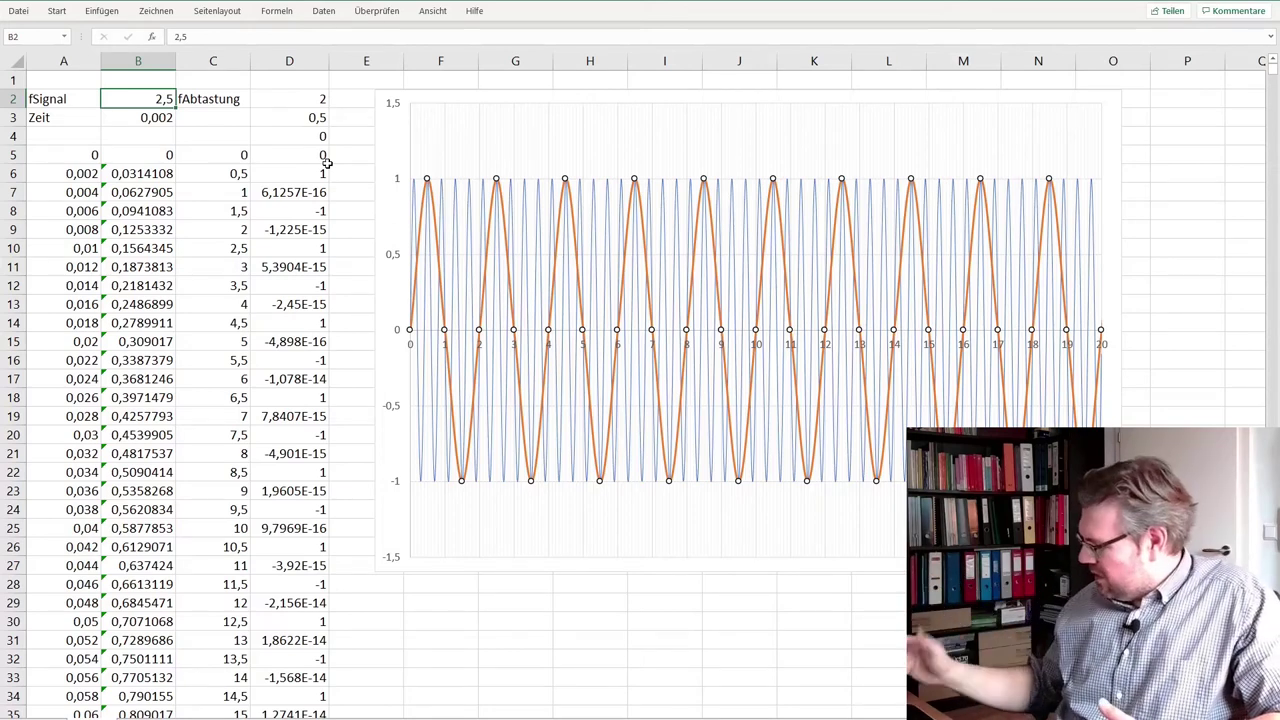
{"action": "key", "text": "Return"}
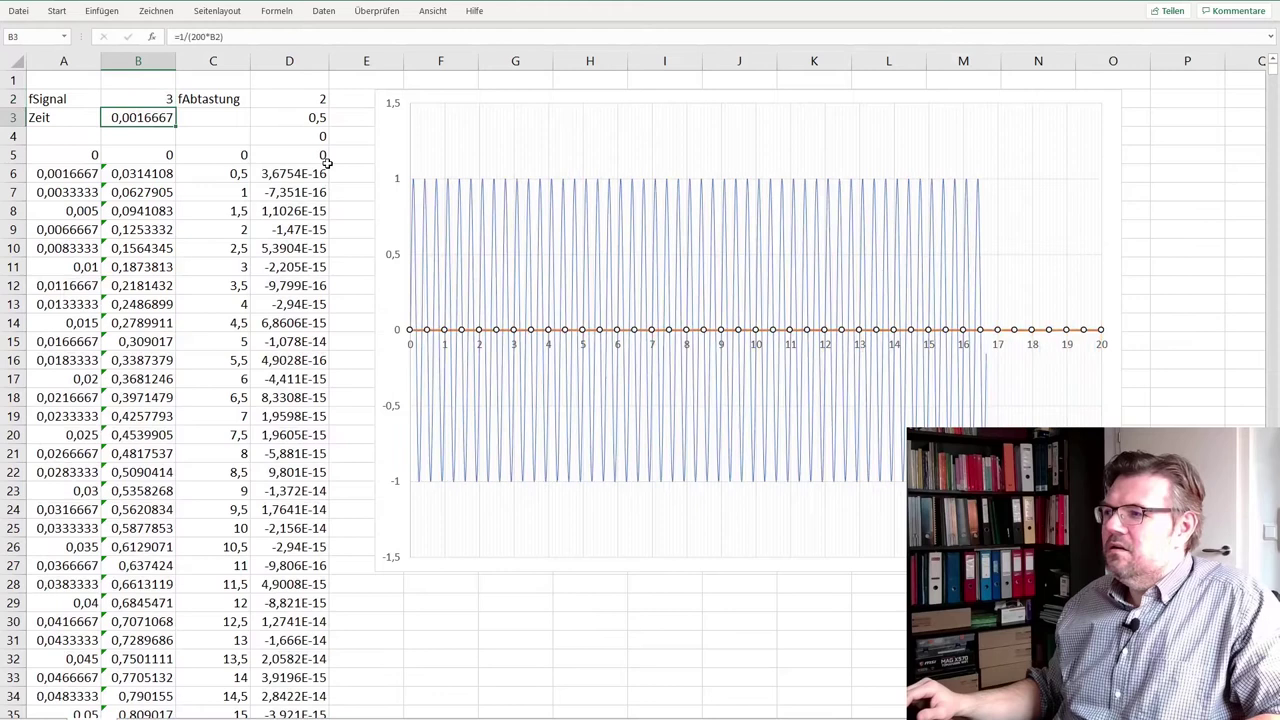
{"action": "key", "text": "Up"}
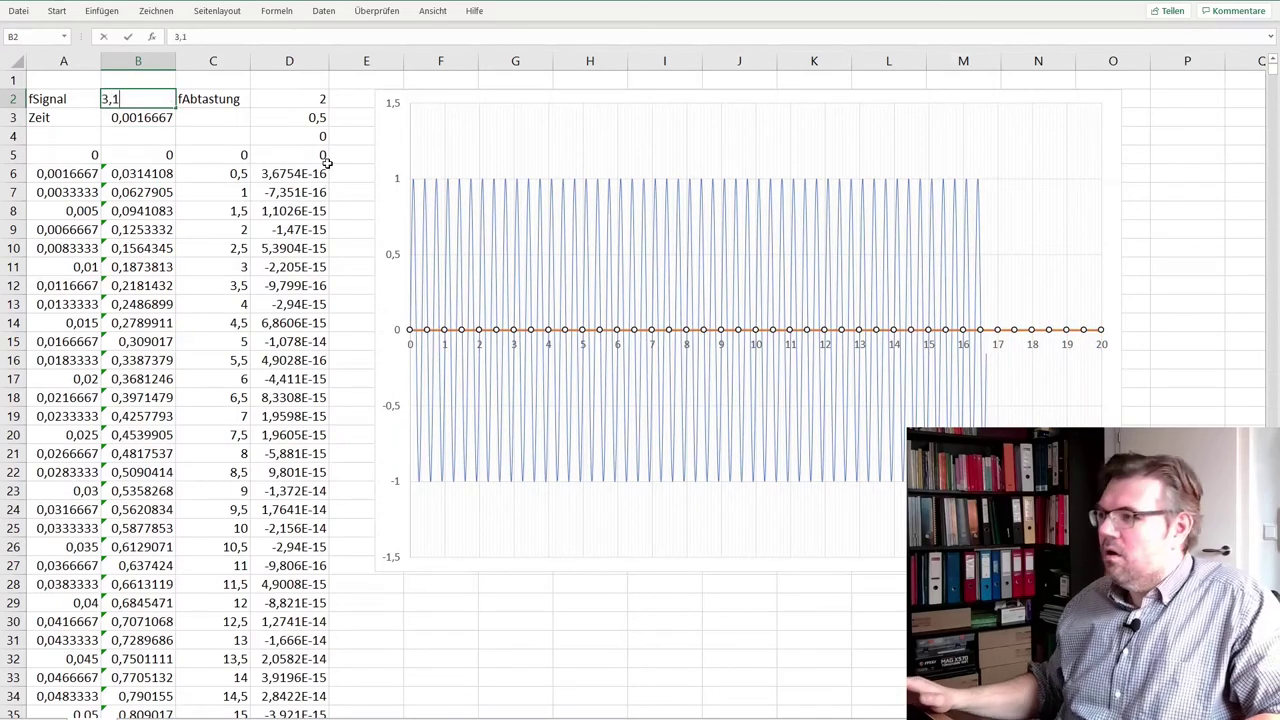
{"action": "type", "text": "3,1"}
{"action": "key", "text": "Return"}
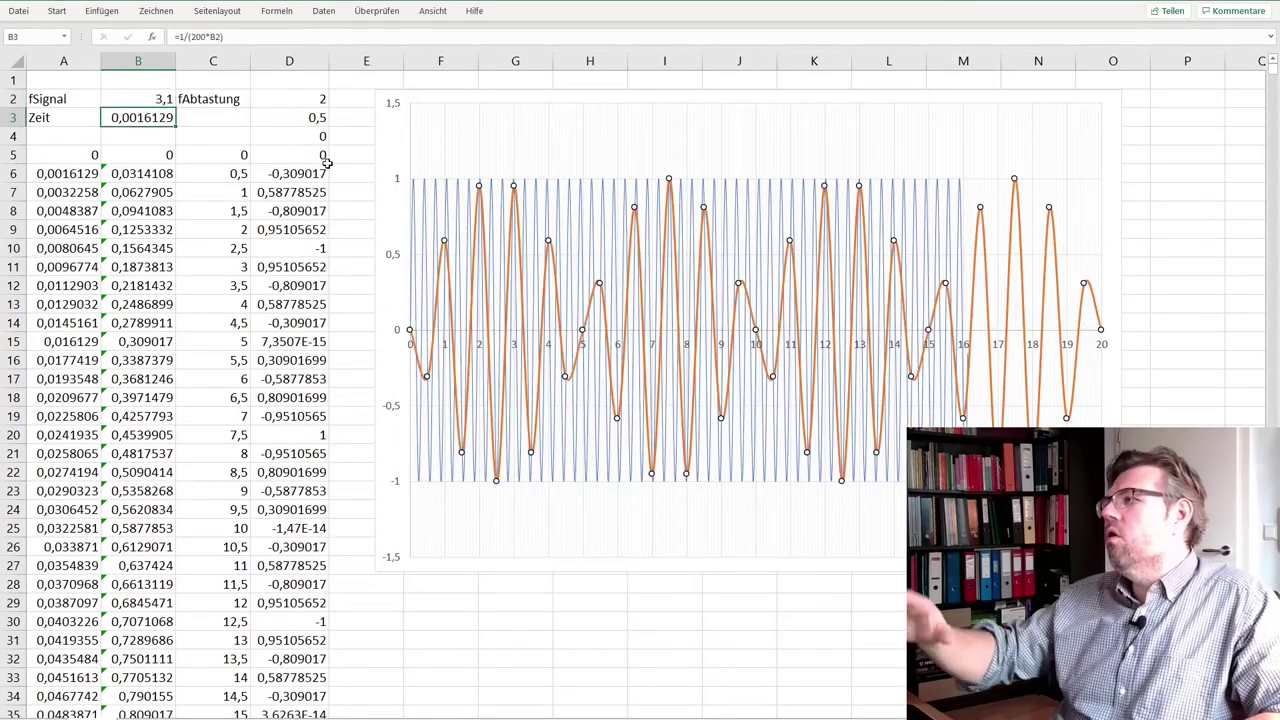